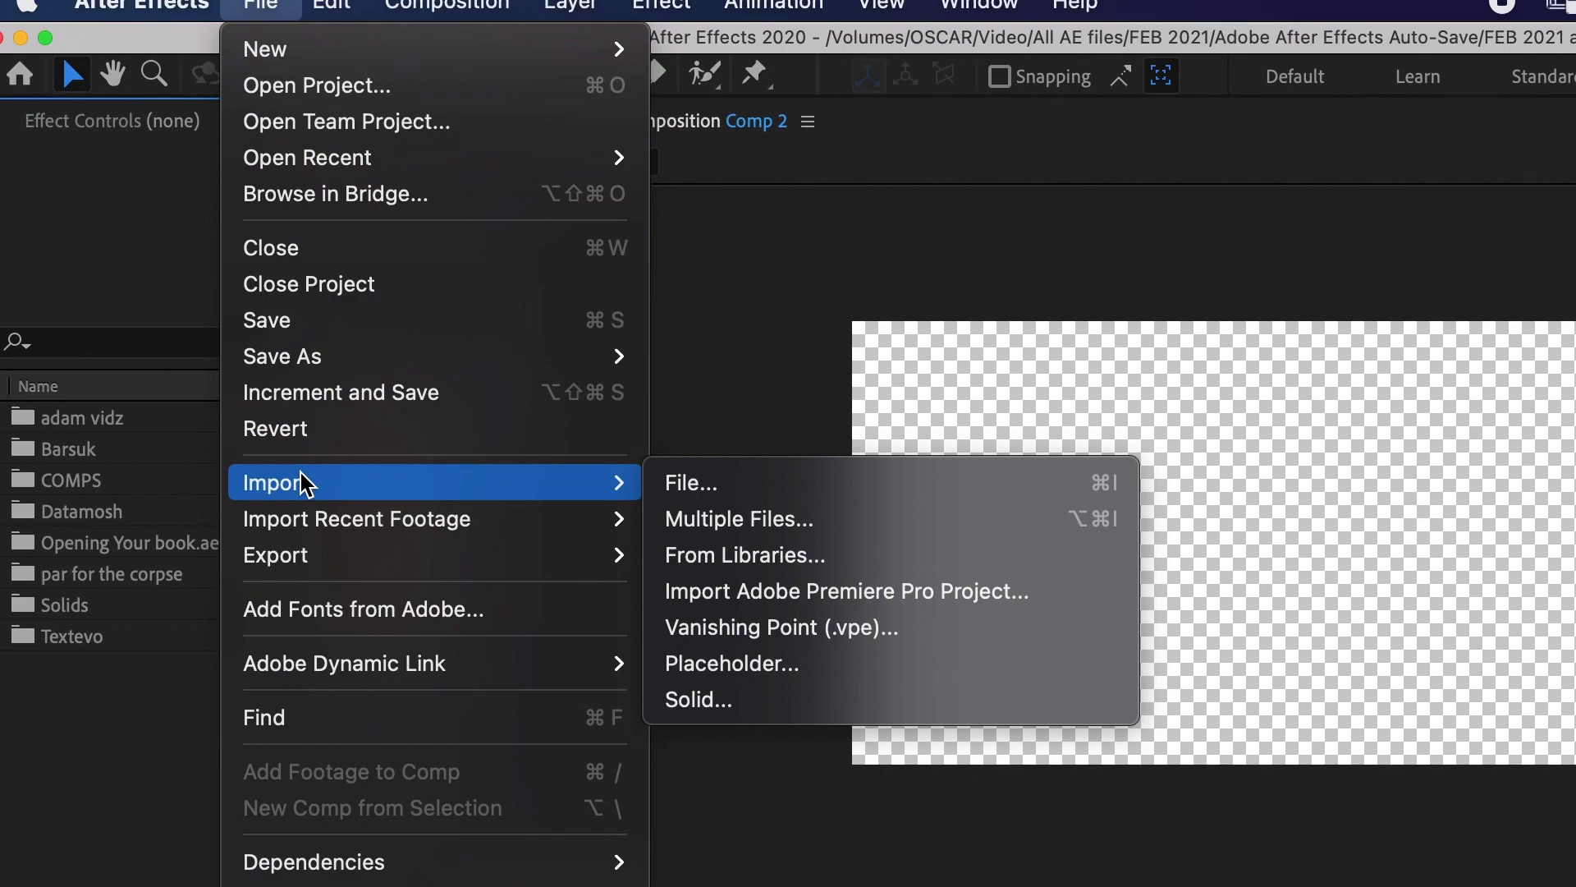
Import the snow footage and build the 'light saber back yard snow raw' composition from it.
{"action": "left_click", "coordinate": [659, 483]}
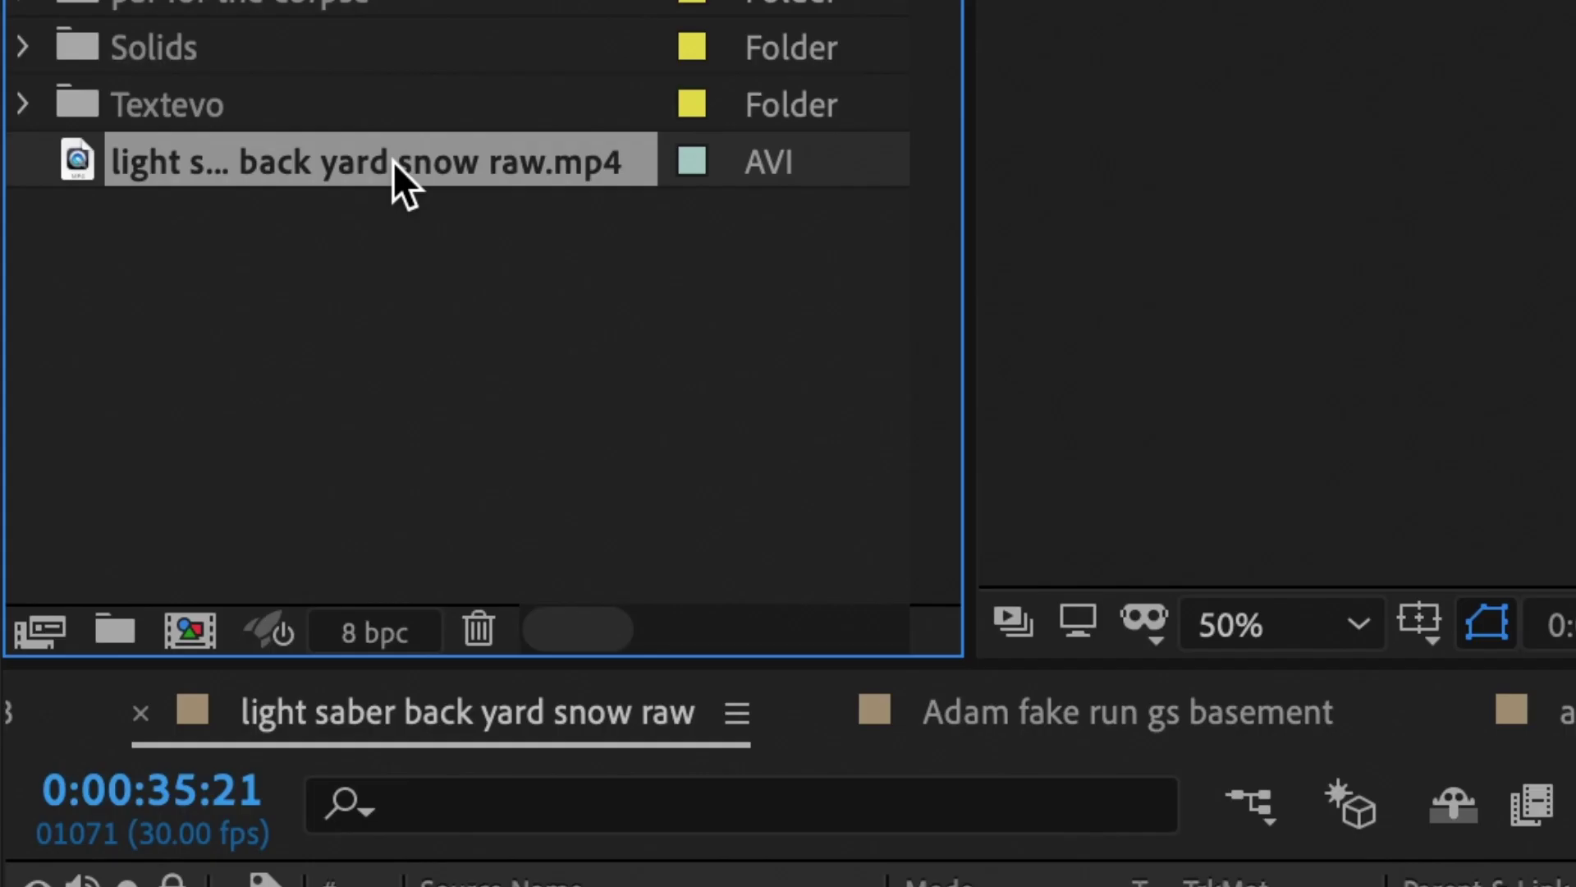
{"action": "left_click_drag", "start_coordinate": [146, 415], "coordinate": [71, 556]}
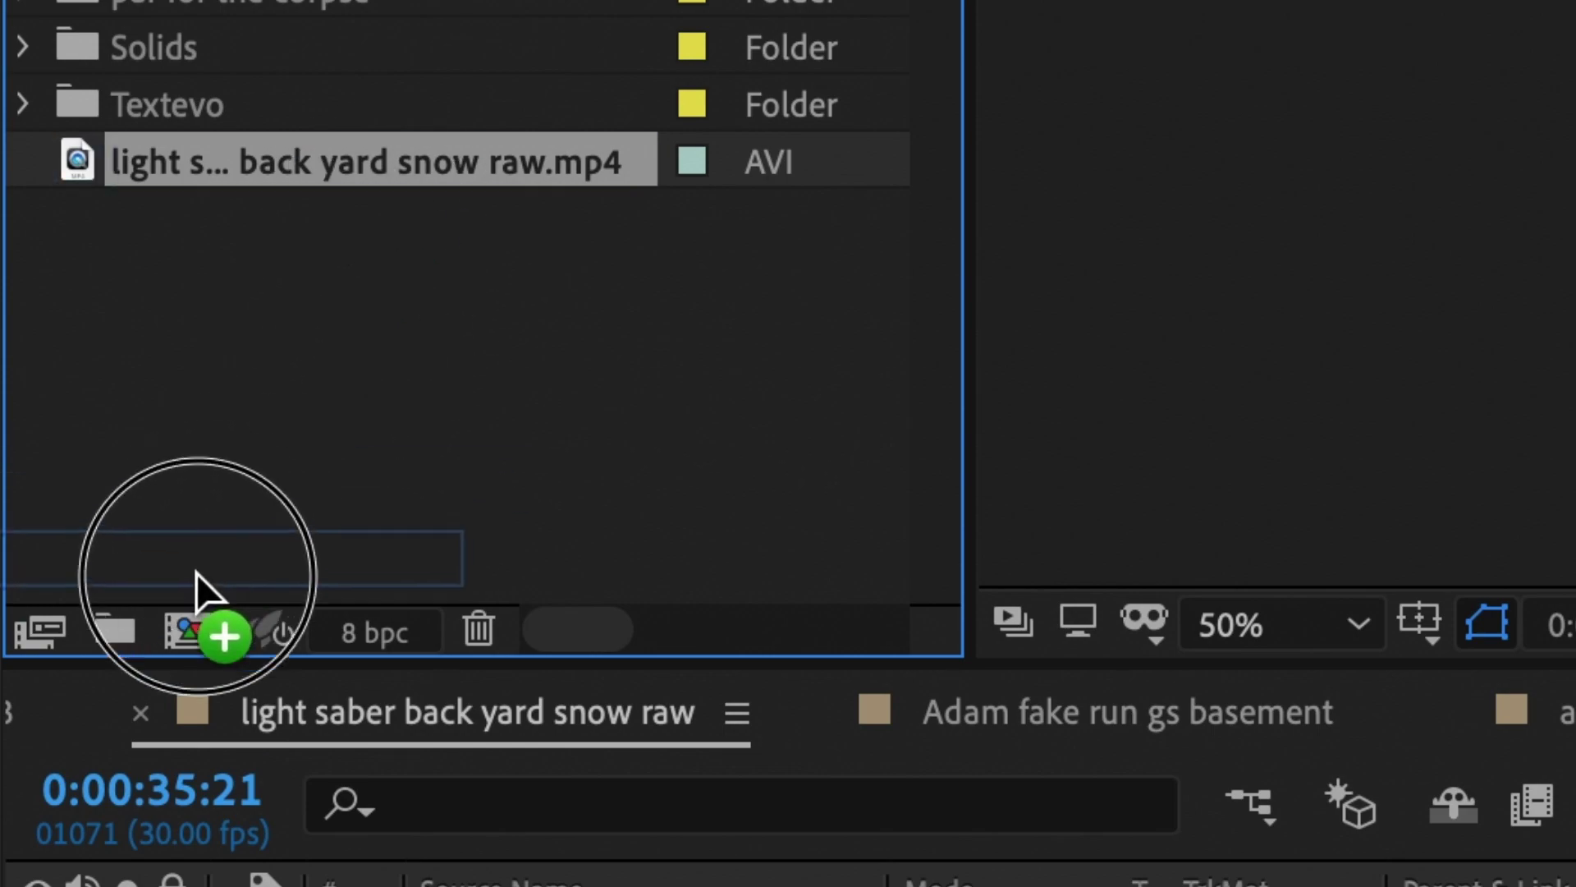
{"action": "left_click_drag", "start_coordinate": [196, 573], "coordinate": [197, 637]}
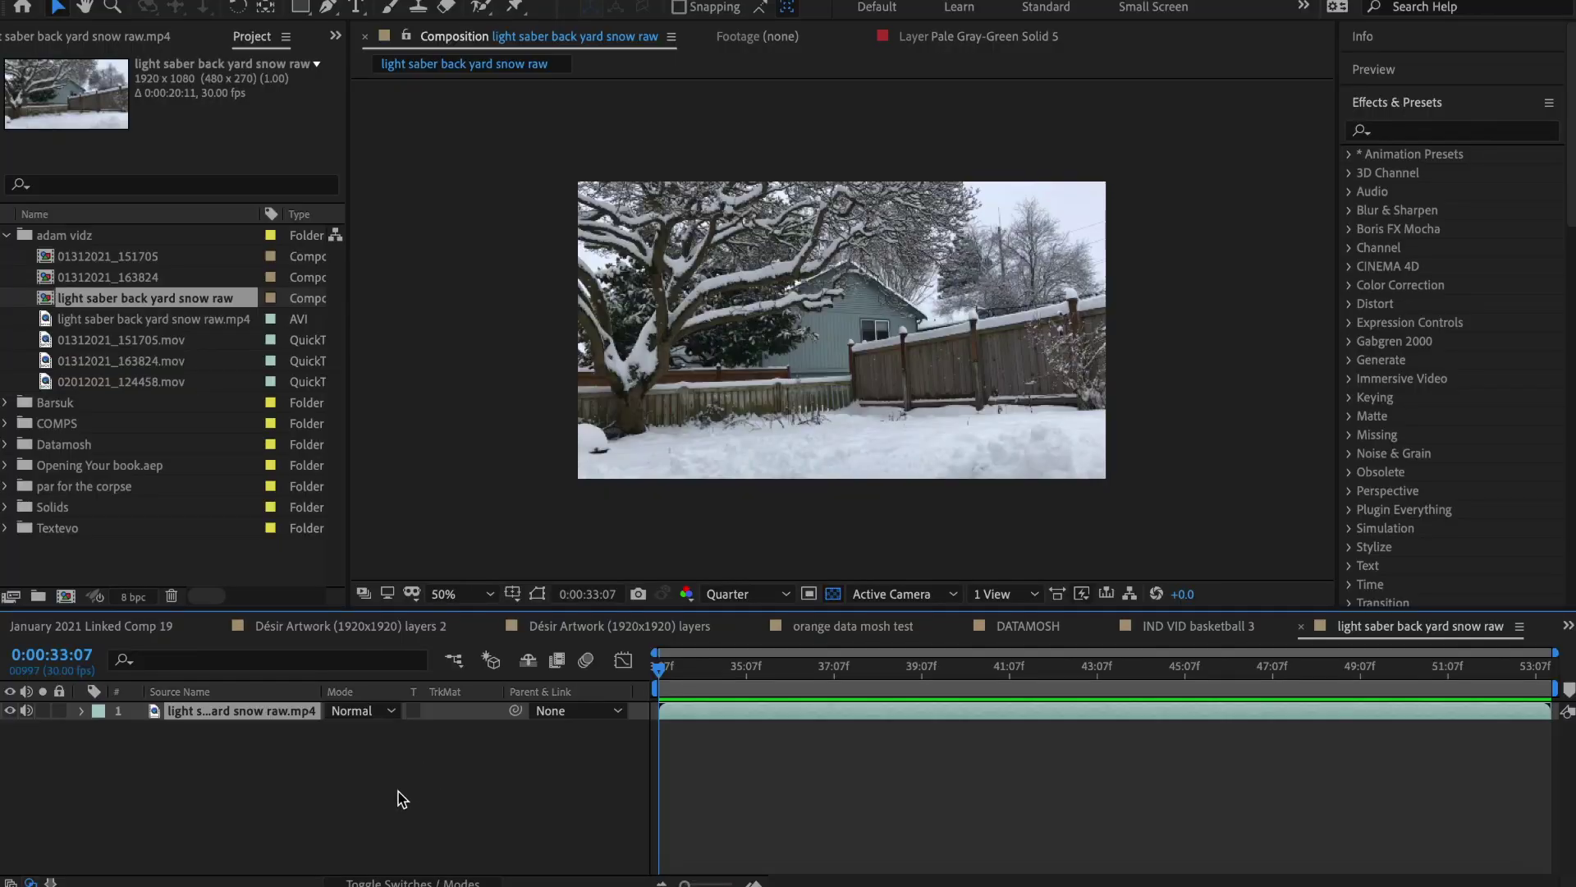
Create a 1920×1080 gray-green solid layer above the snow footage from the timeline's context menu.
{"action": "right_click", "coordinate": [400, 798]}
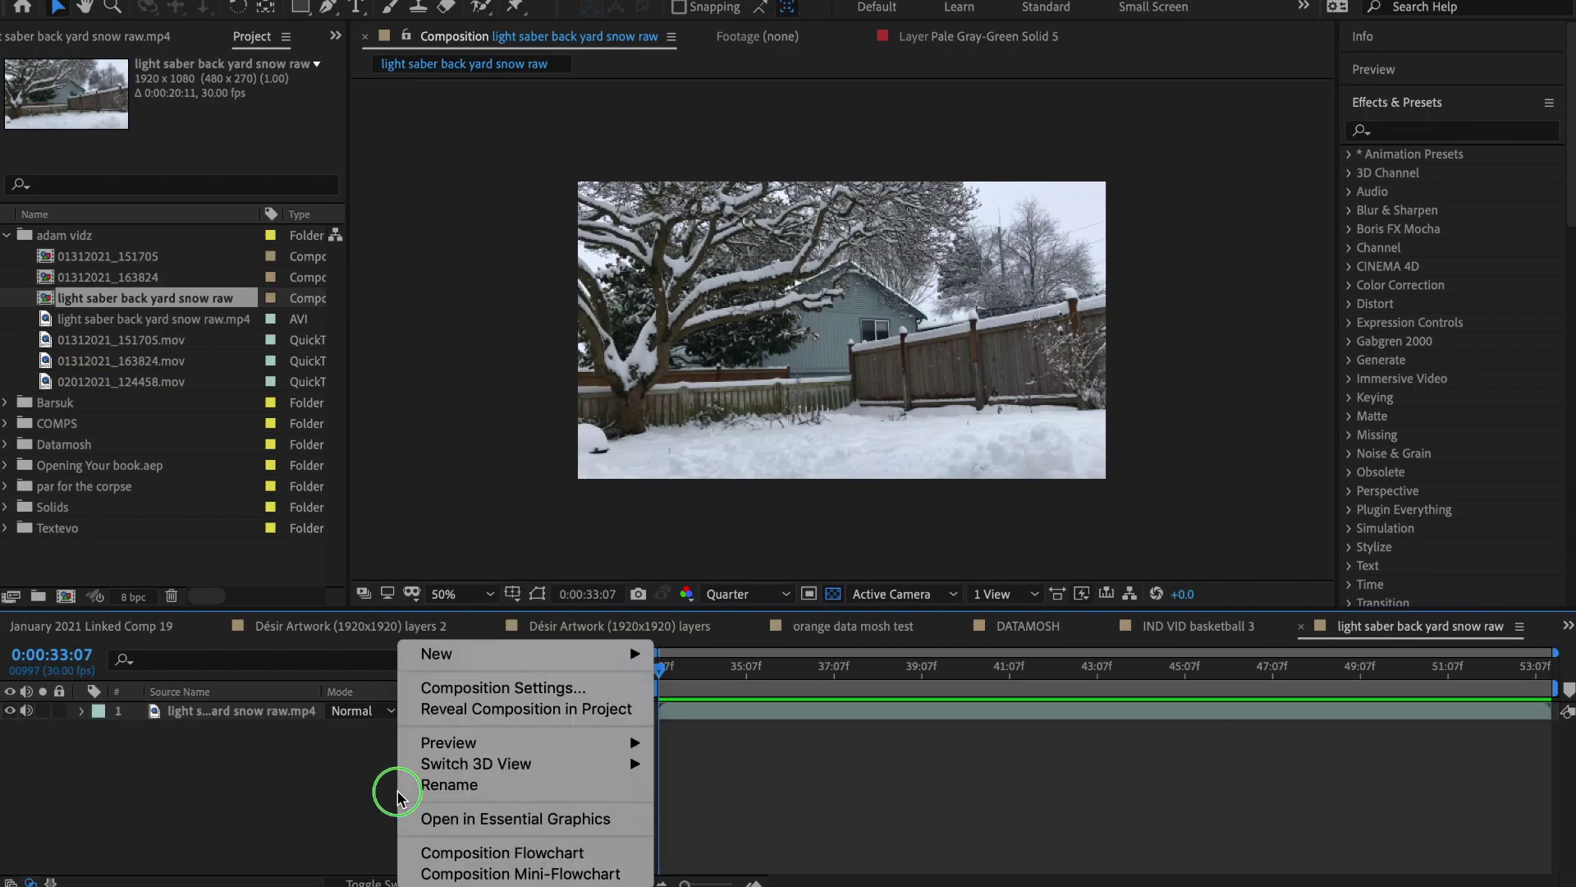
{"action": "mouse_move", "coordinate": [483, 657]}
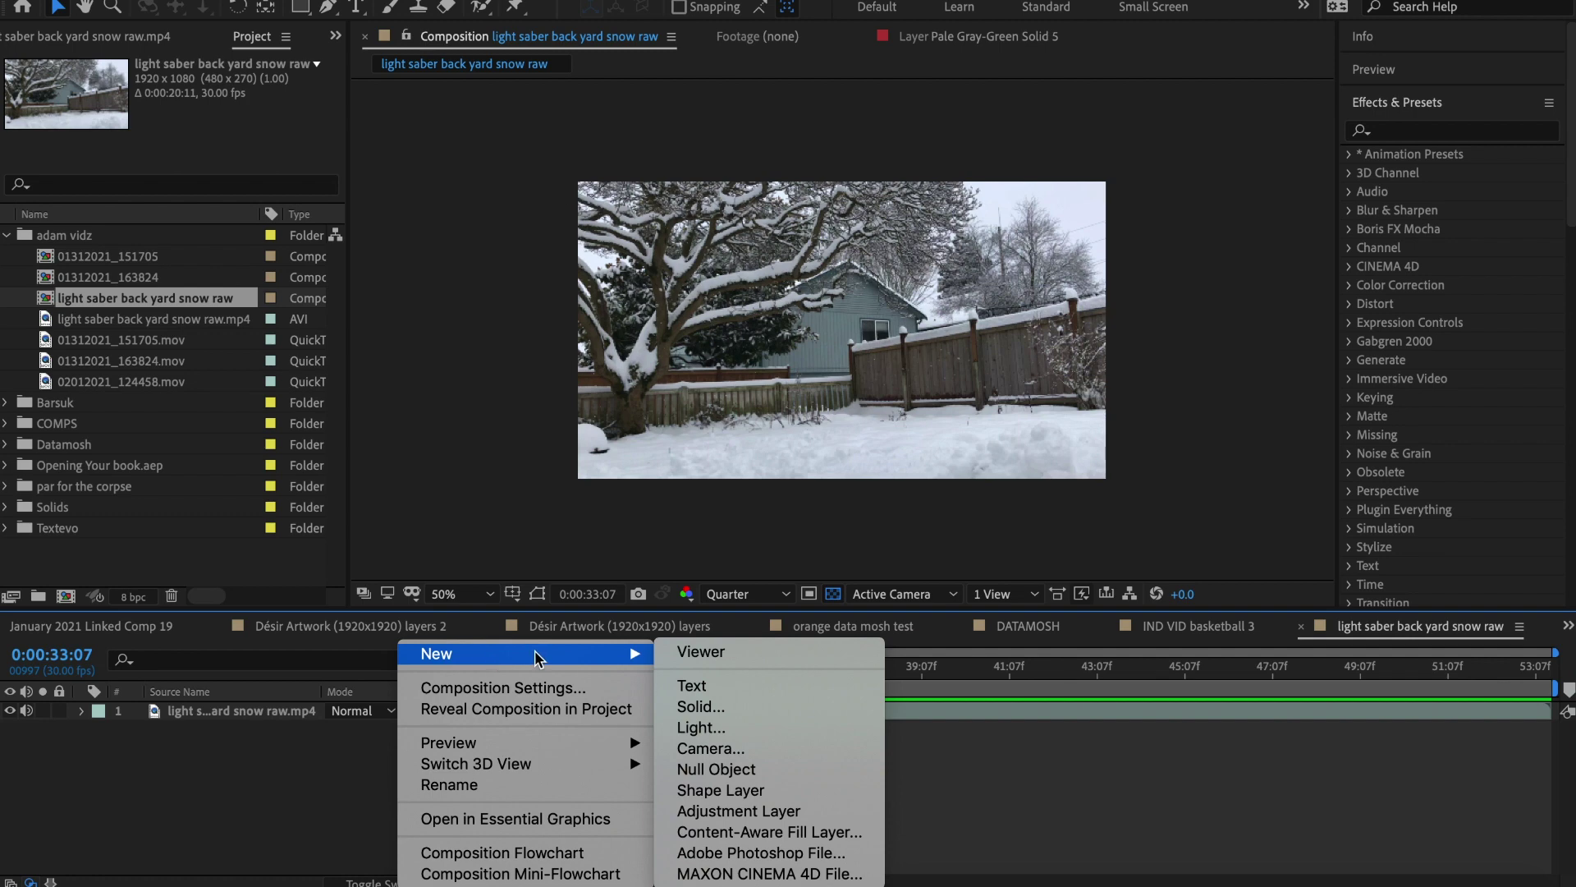
{"action": "left_click", "coordinate": [754, 708]}
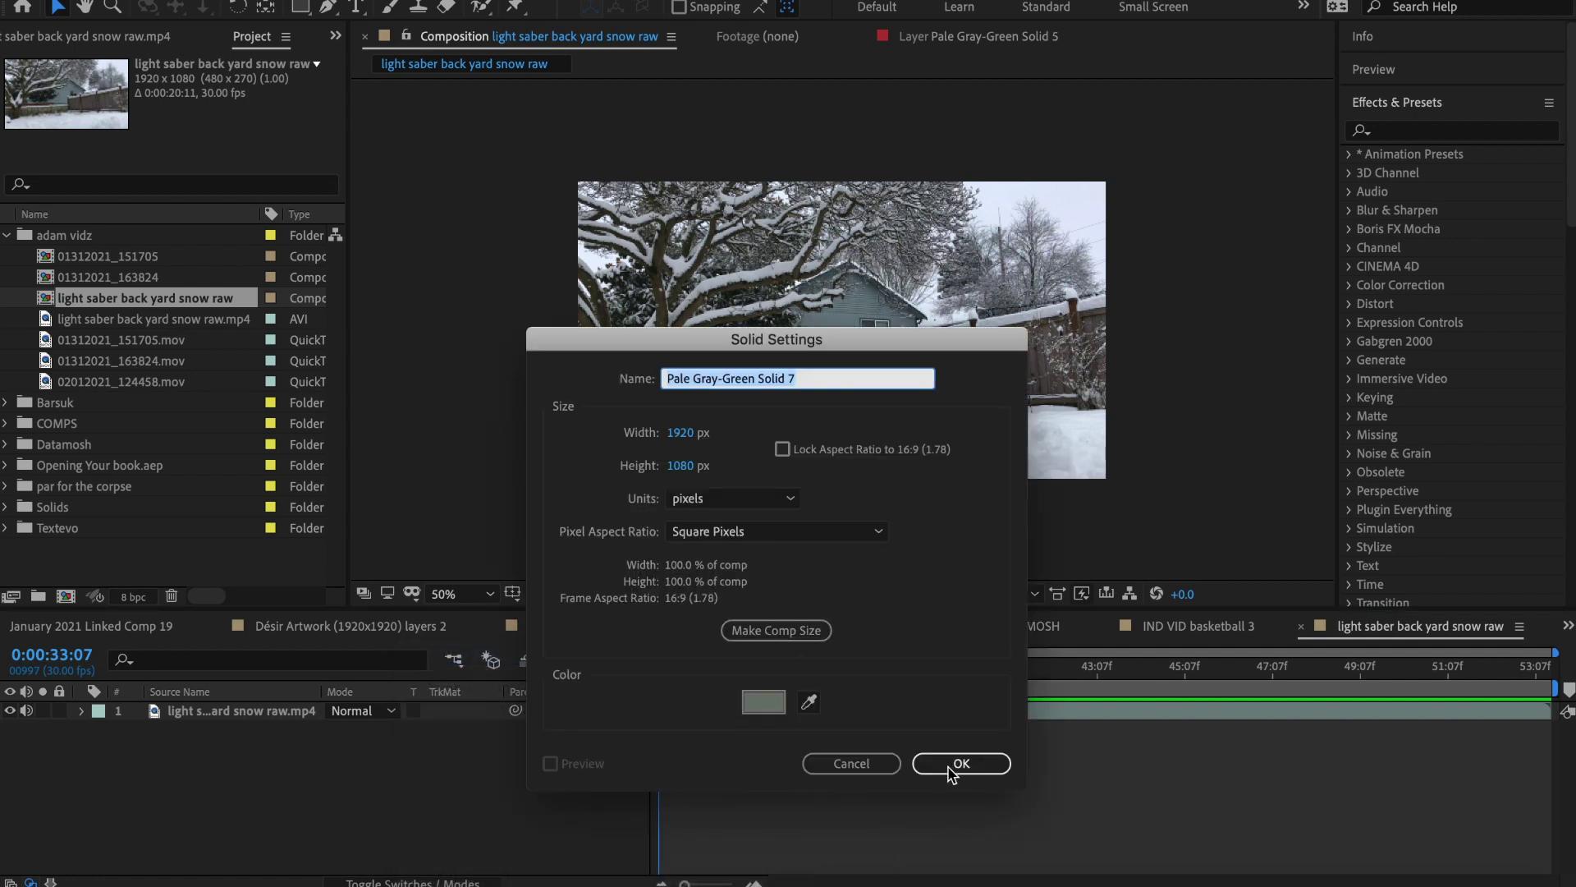
{"action": "left_click", "coordinate": [961, 763]}
Start another solid through Layer > New > Solid, leaving its colour unchanged.
{"action": "left_click", "coordinate": [231, 11]}
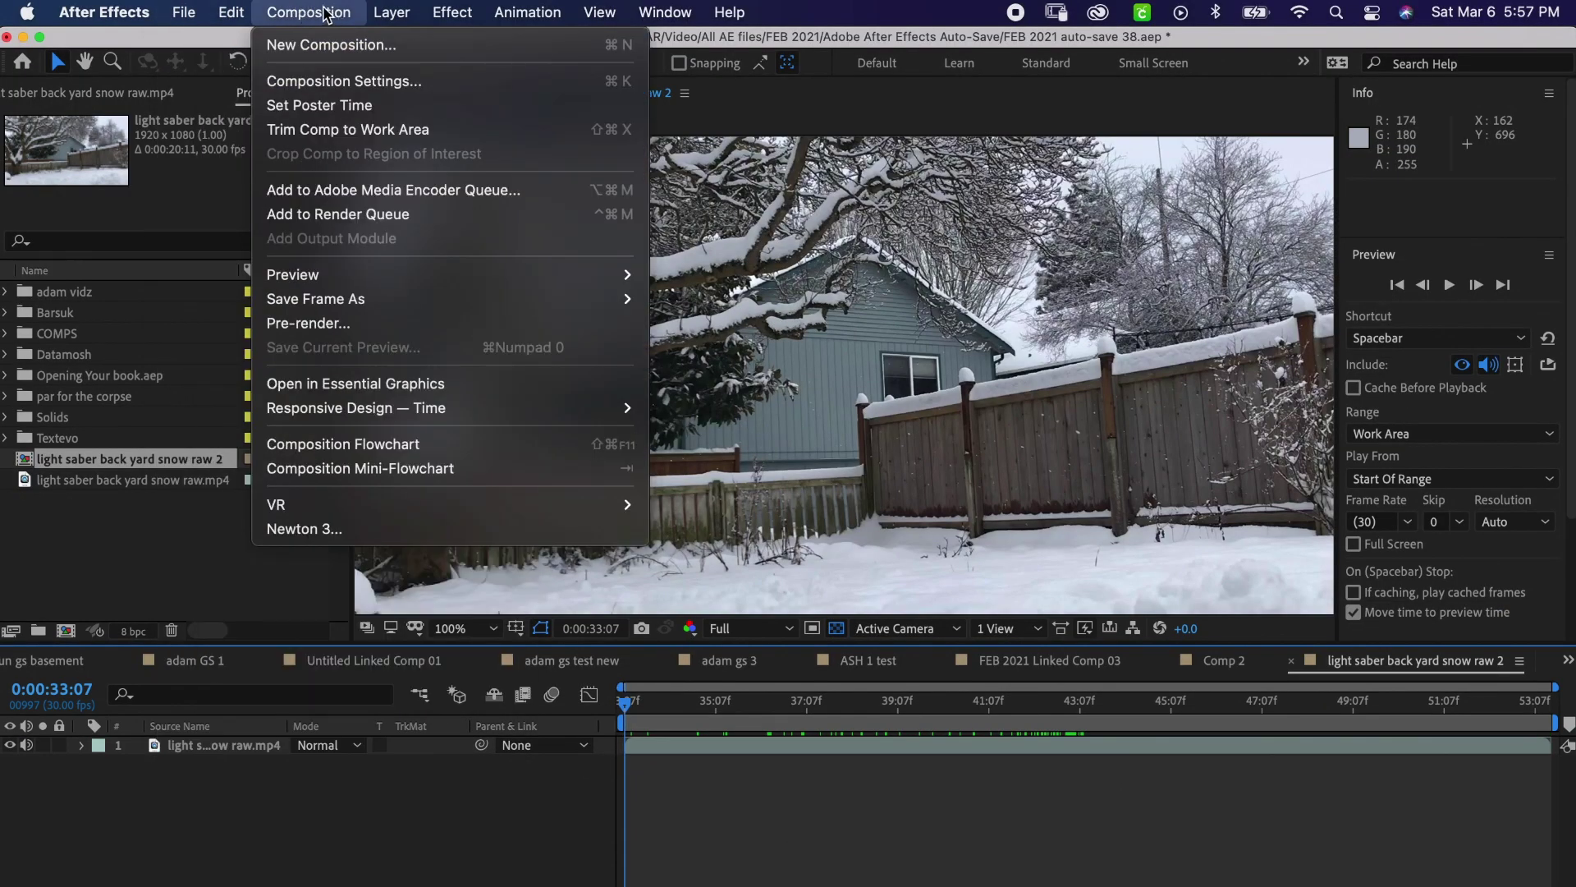
{"action": "mouse_move", "coordinate": [392, 11]}
{"action": "mouse_move", "coordinate": [426, 45]}
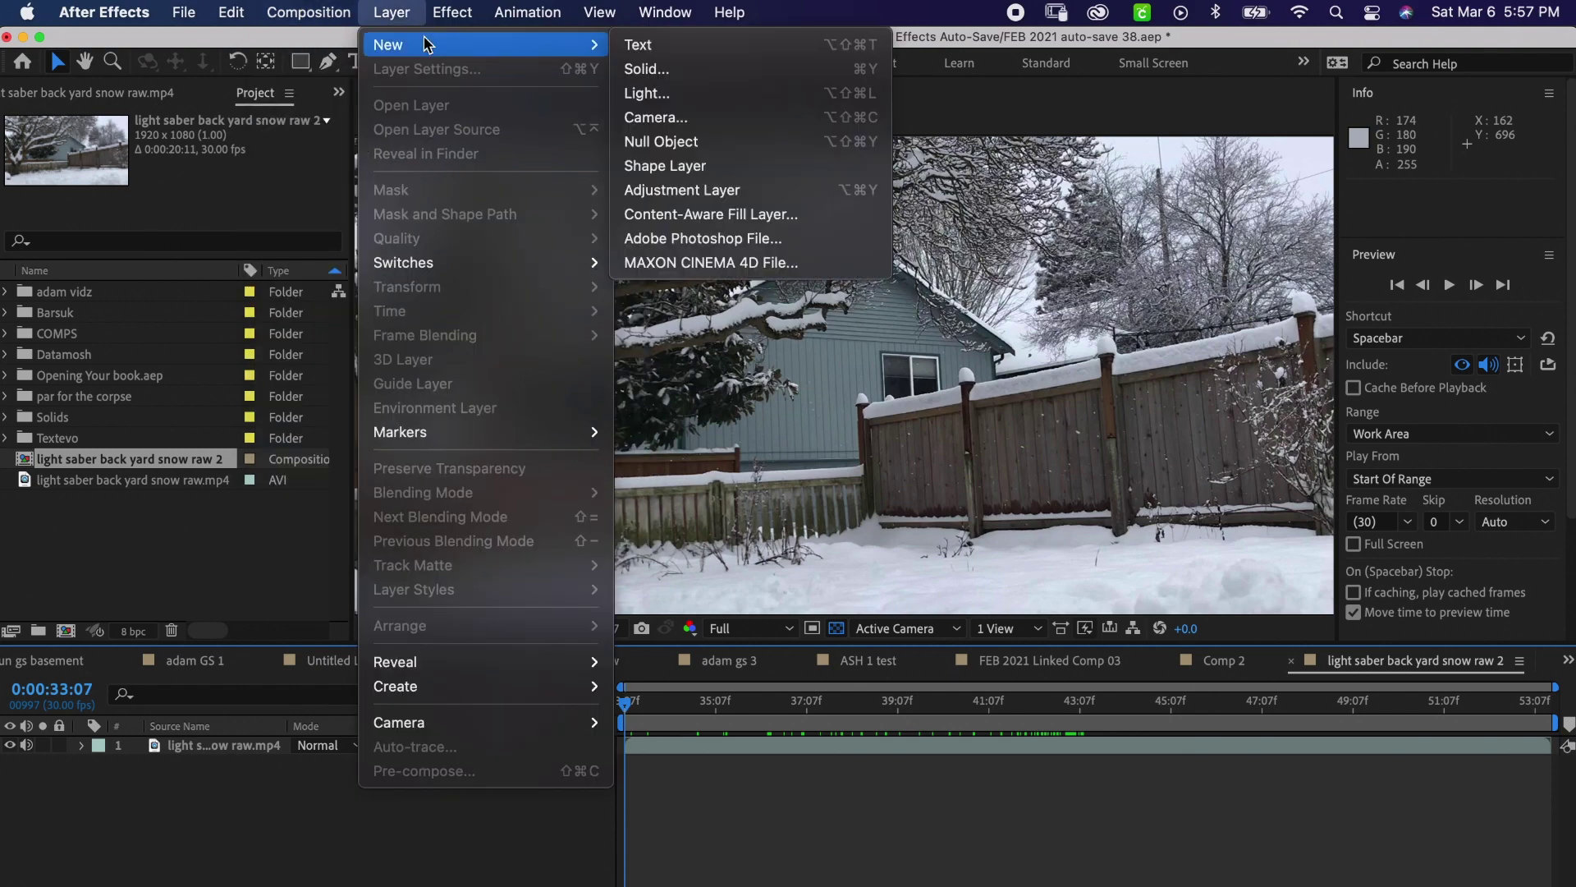
{"action": "left_click", "coordinate": [653, 69]}
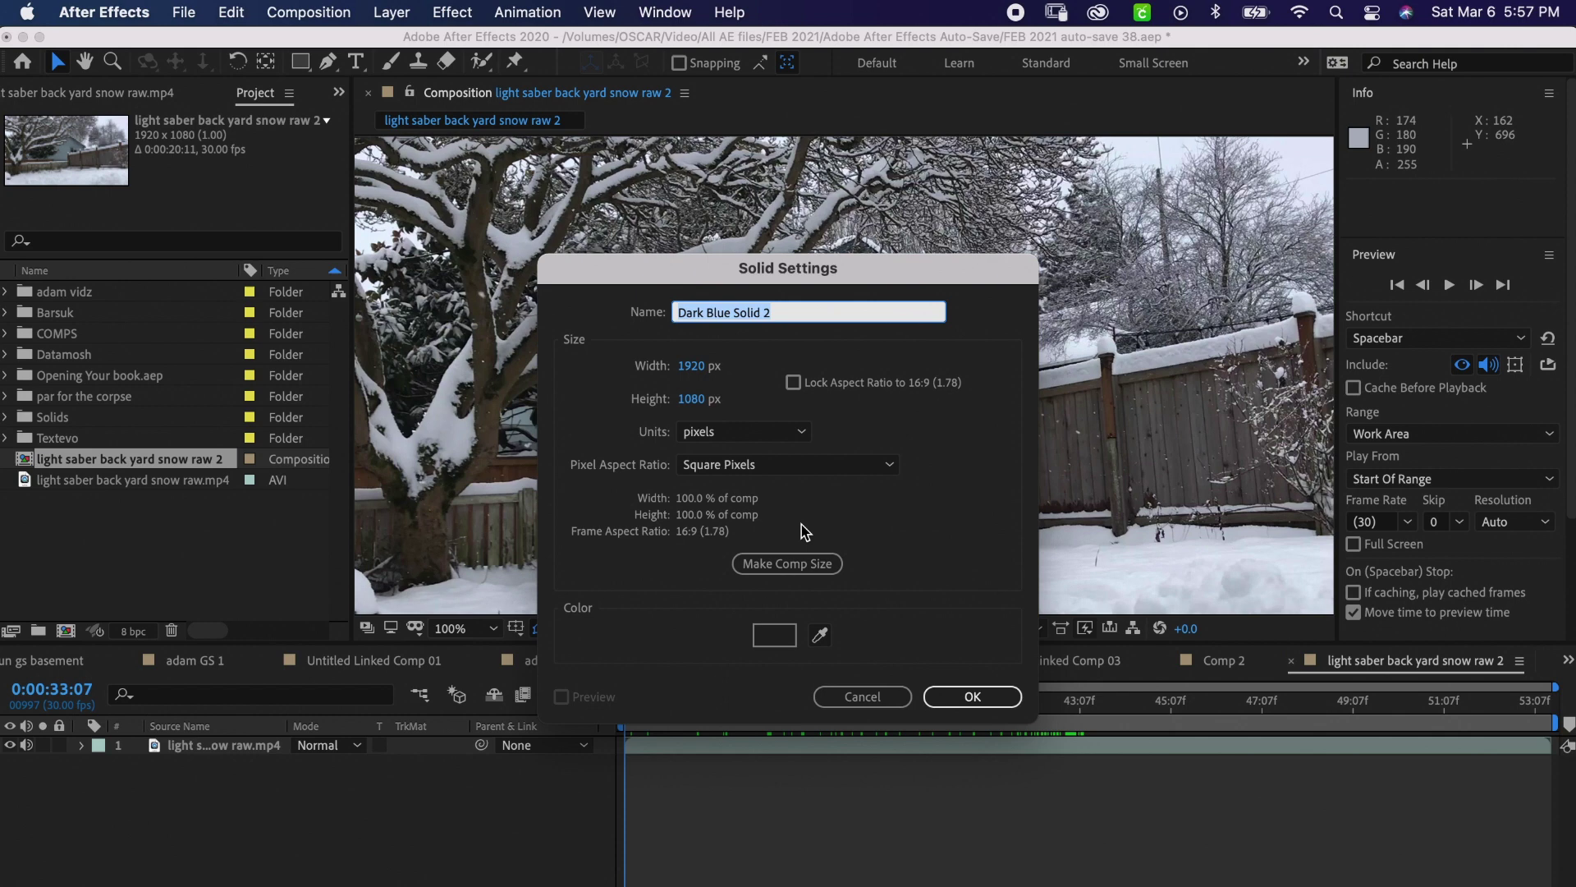
{"action": "left_click", "coordinate": [787, 633]}
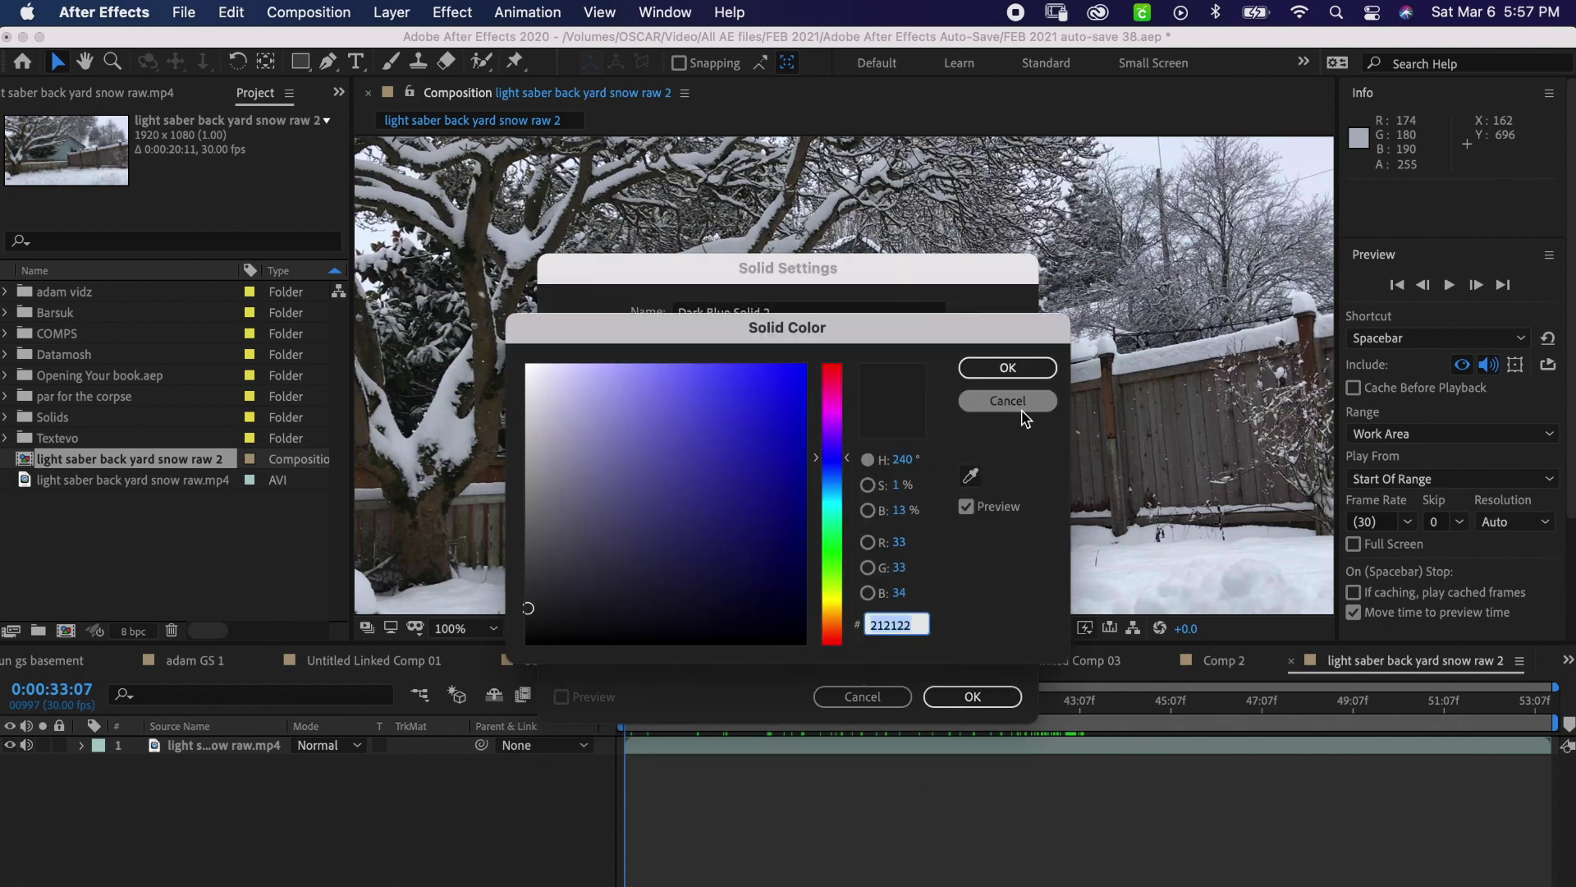
{"action": "left_click", "coordinate": [1011, 401]}
Confirm the solid, hide it, and move the playhead to 0:00:40:20 where the rod is held out.
{"action": "left_click", "coordinate": [973, 696]}
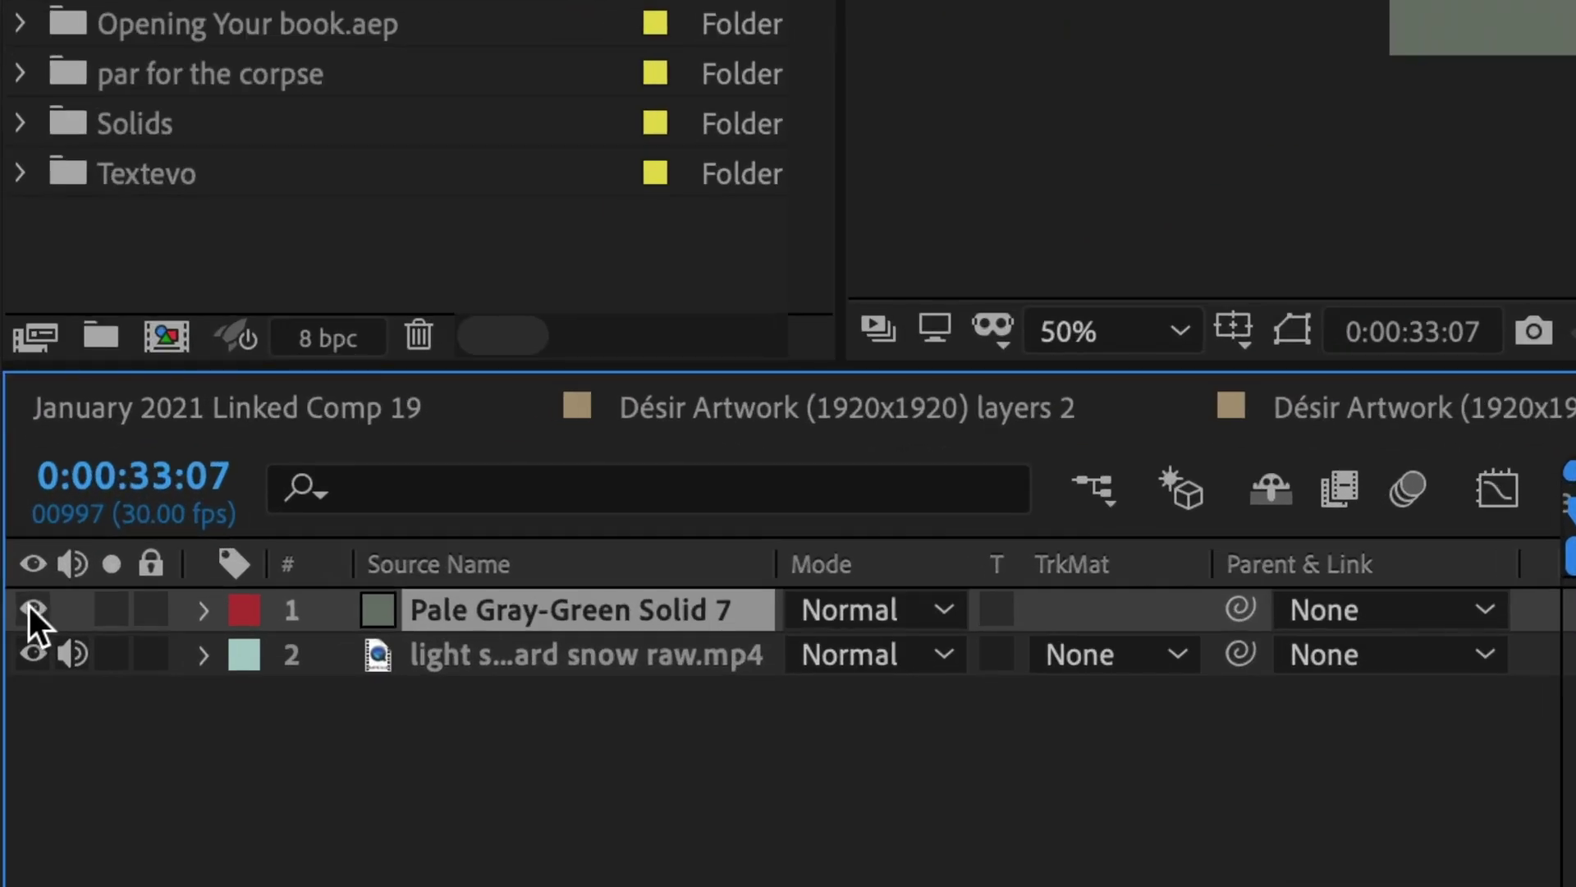
{"action": "left_click", "coordinate": [32, 609]}
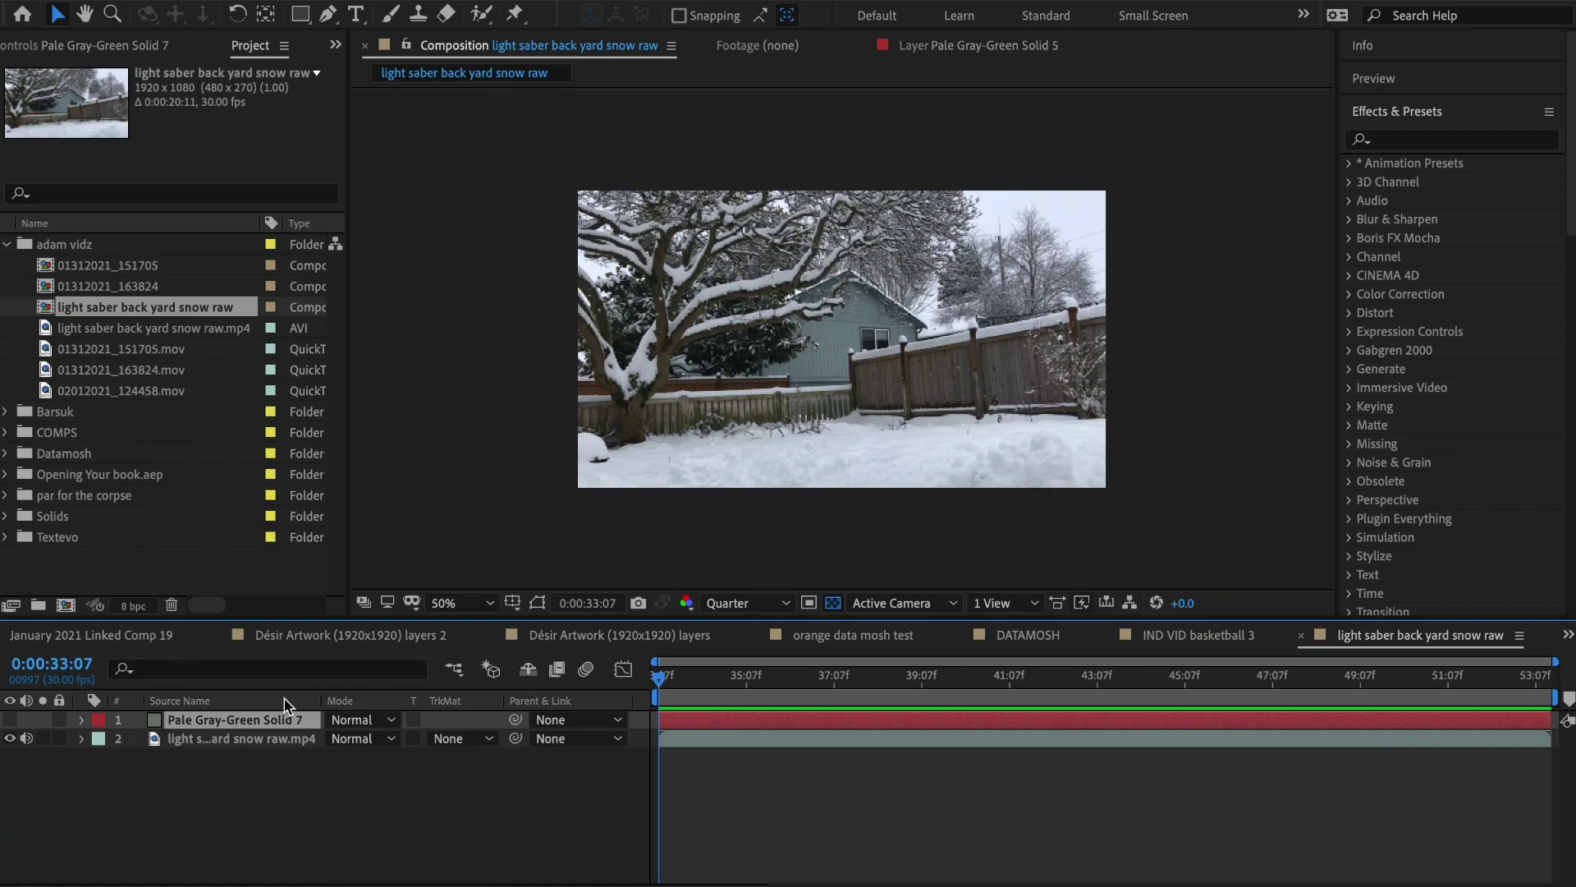
{"action": "left_click", "coordinate": [1055, 677]}
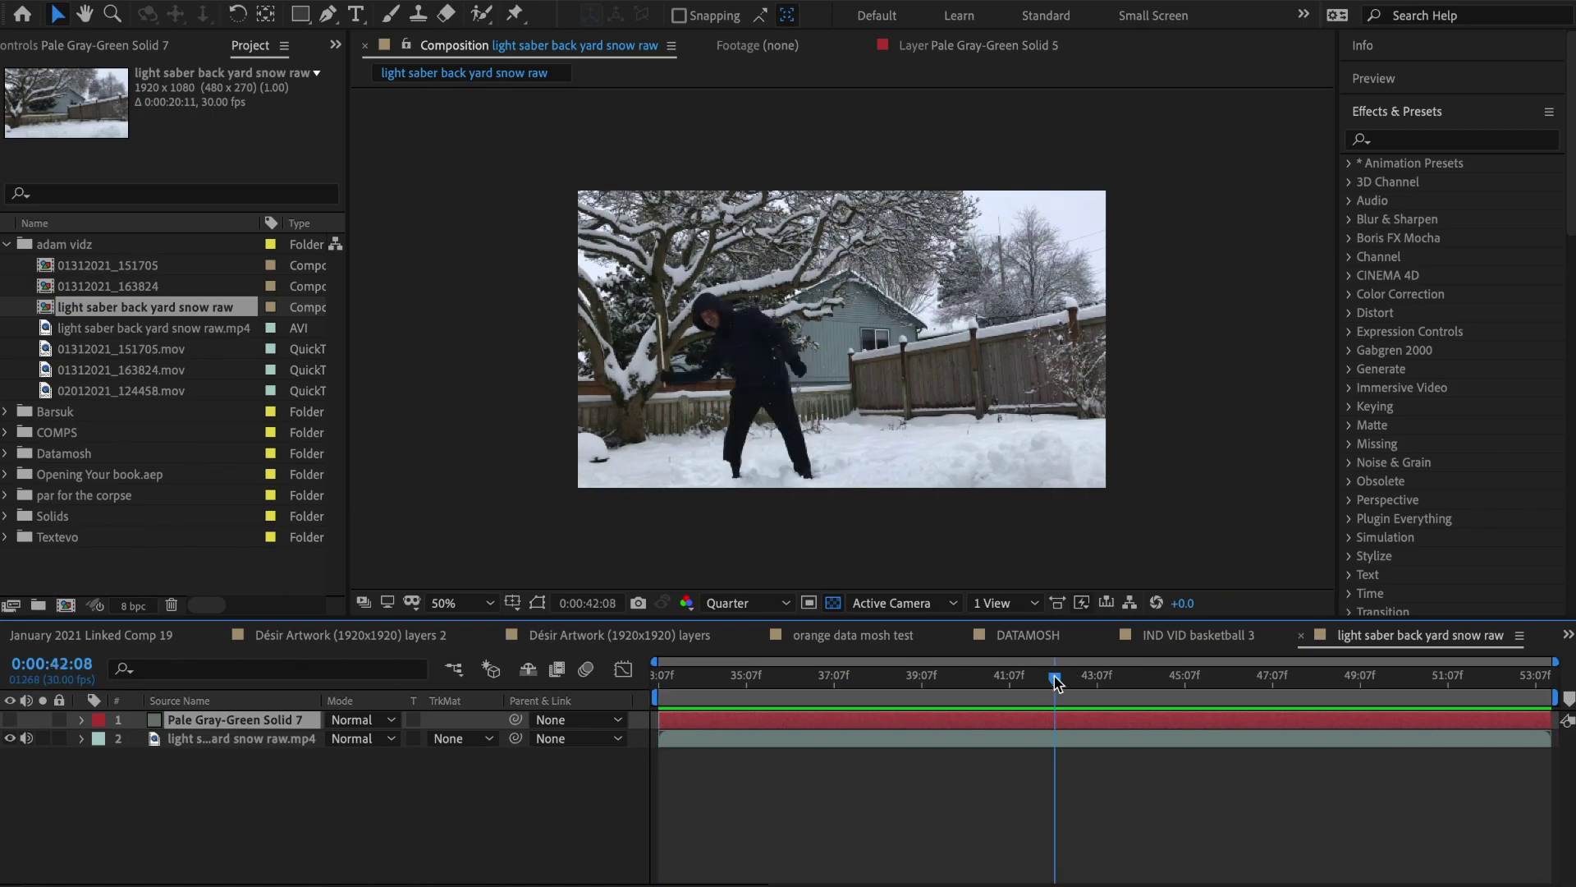
{"action": "left_click_drag", "start_coordinate": [1056, 681], "coordinate": [986, 688]}
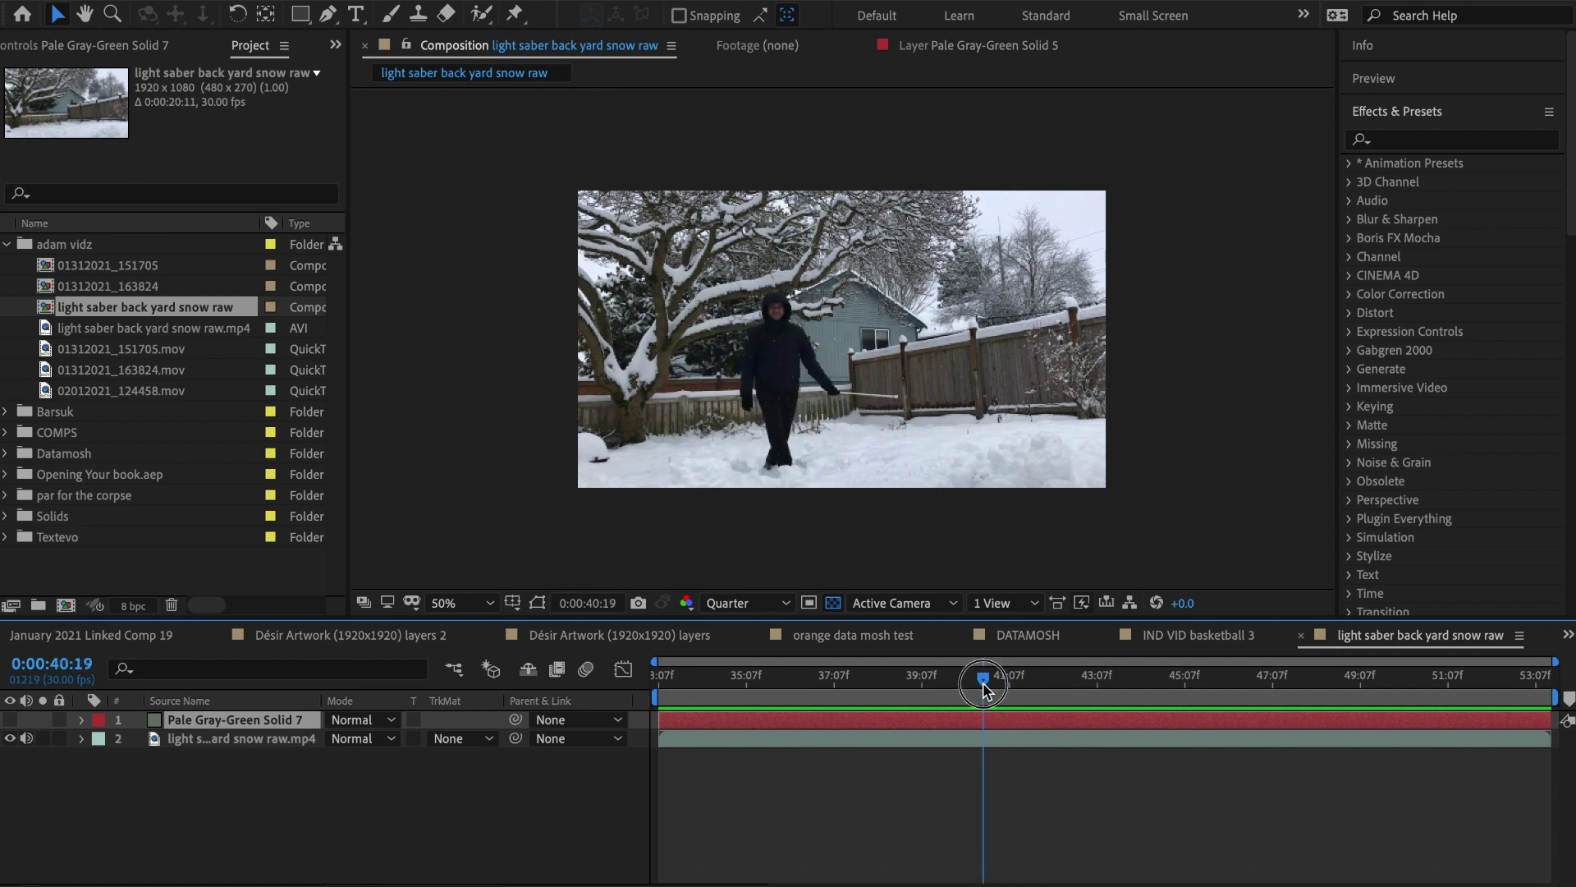
{"action": "left_click_drag", "start_coordinate": [983, 684], "coordinate": [985, 685]}
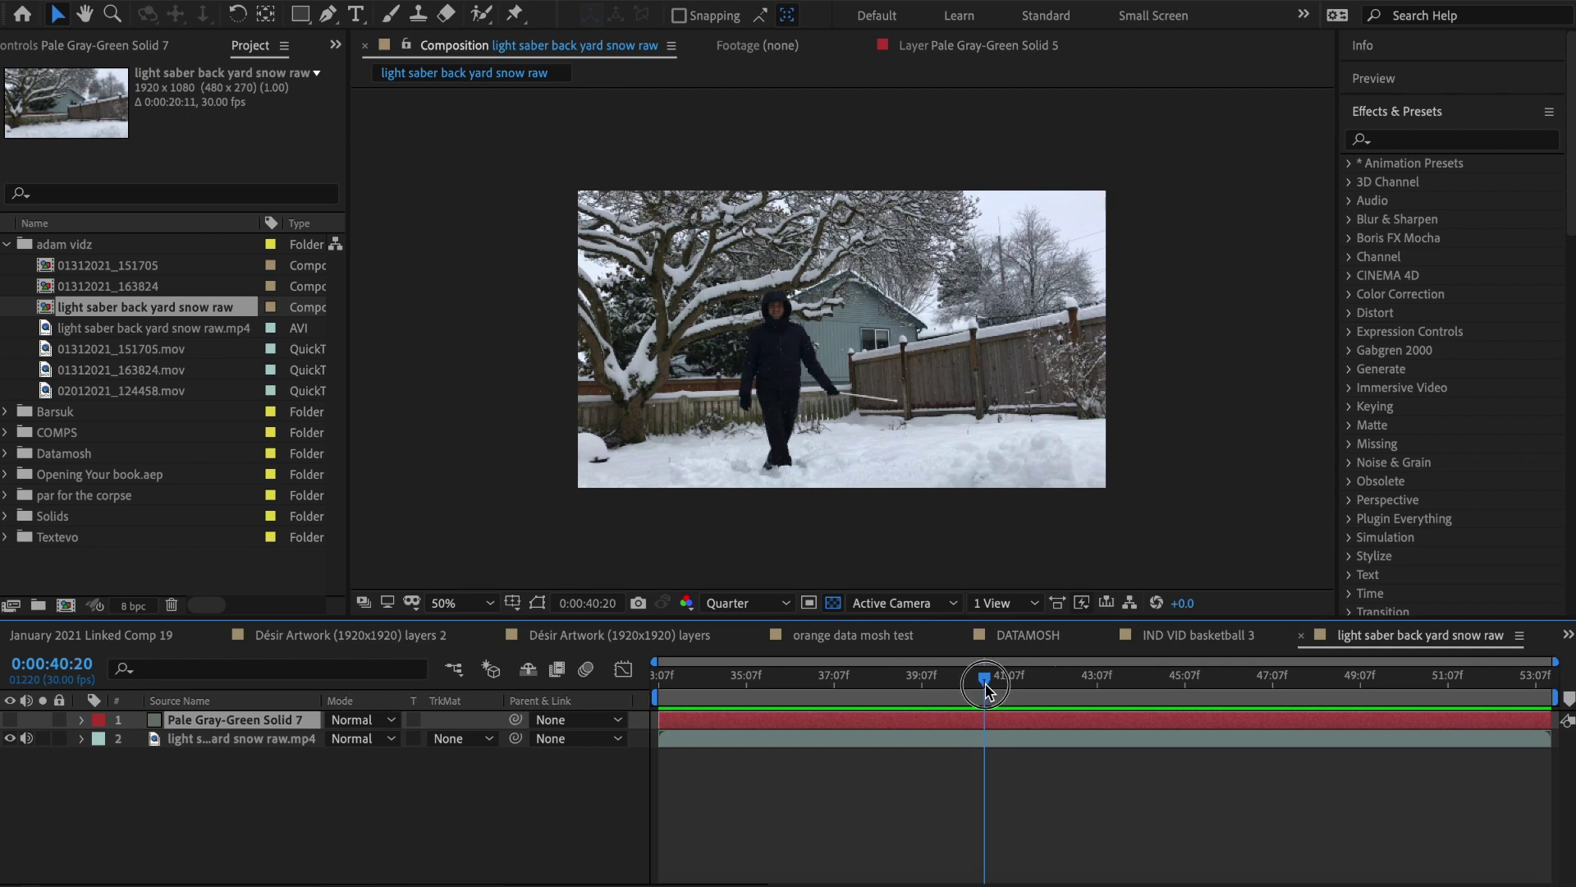
With the Pen tool in an enlarged, zoomed viewer, place the first mask point at the rod's hilt.
{"action": "left_click", "coordinate": [329, 15]}
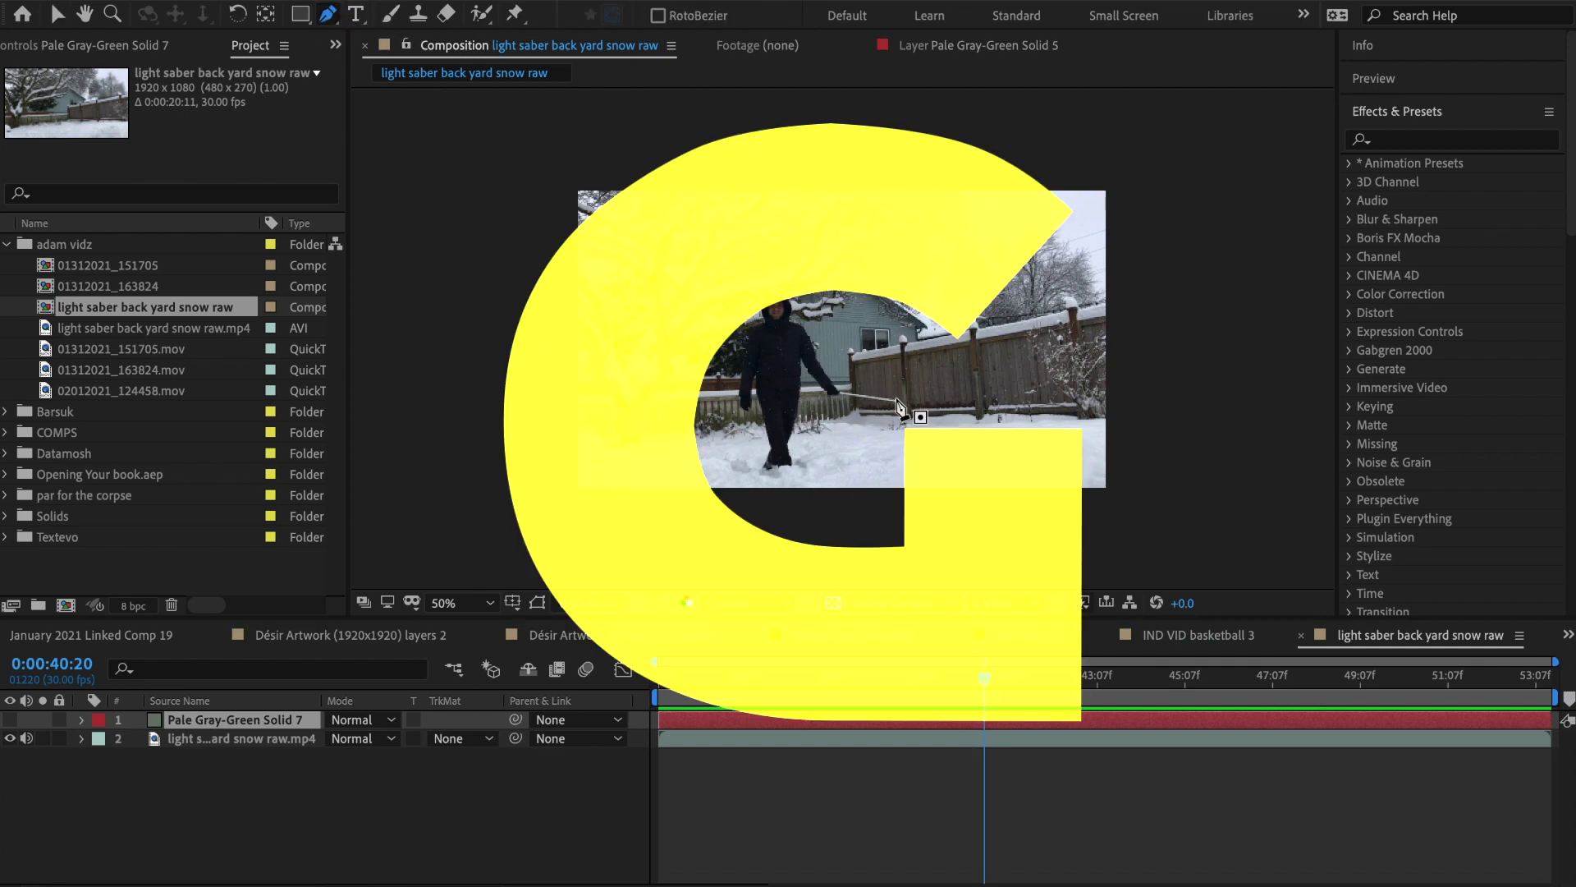
{"action": "key", "text": "grave"}
{"action": "key", "text": "period"}
{"action": "key", "text": "period"}
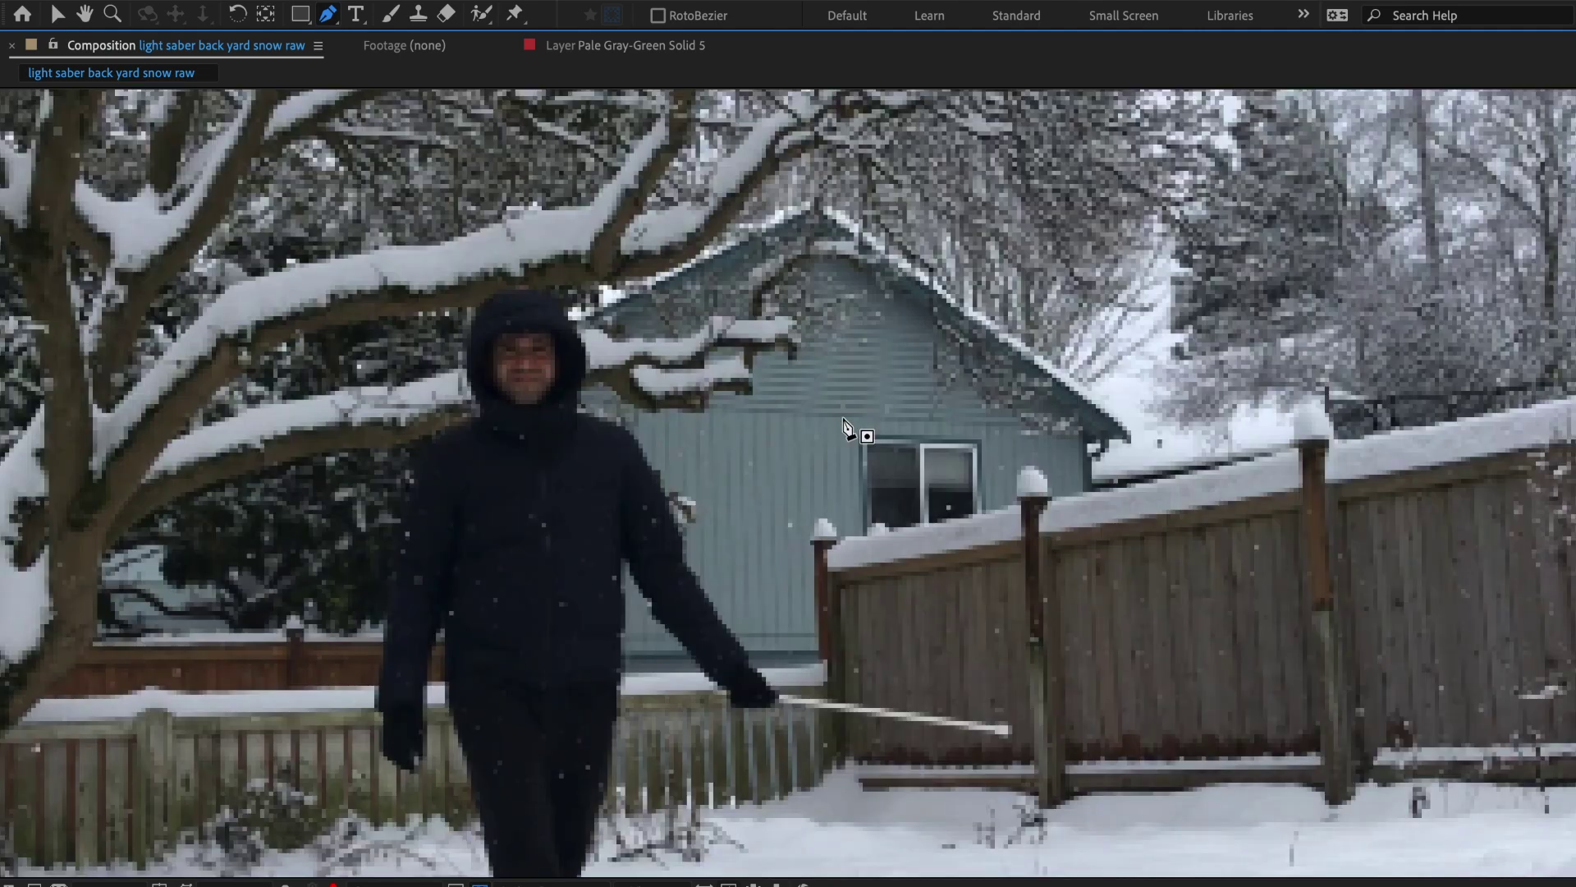
{"action": "left_click", "coordinate": [779, 696]}
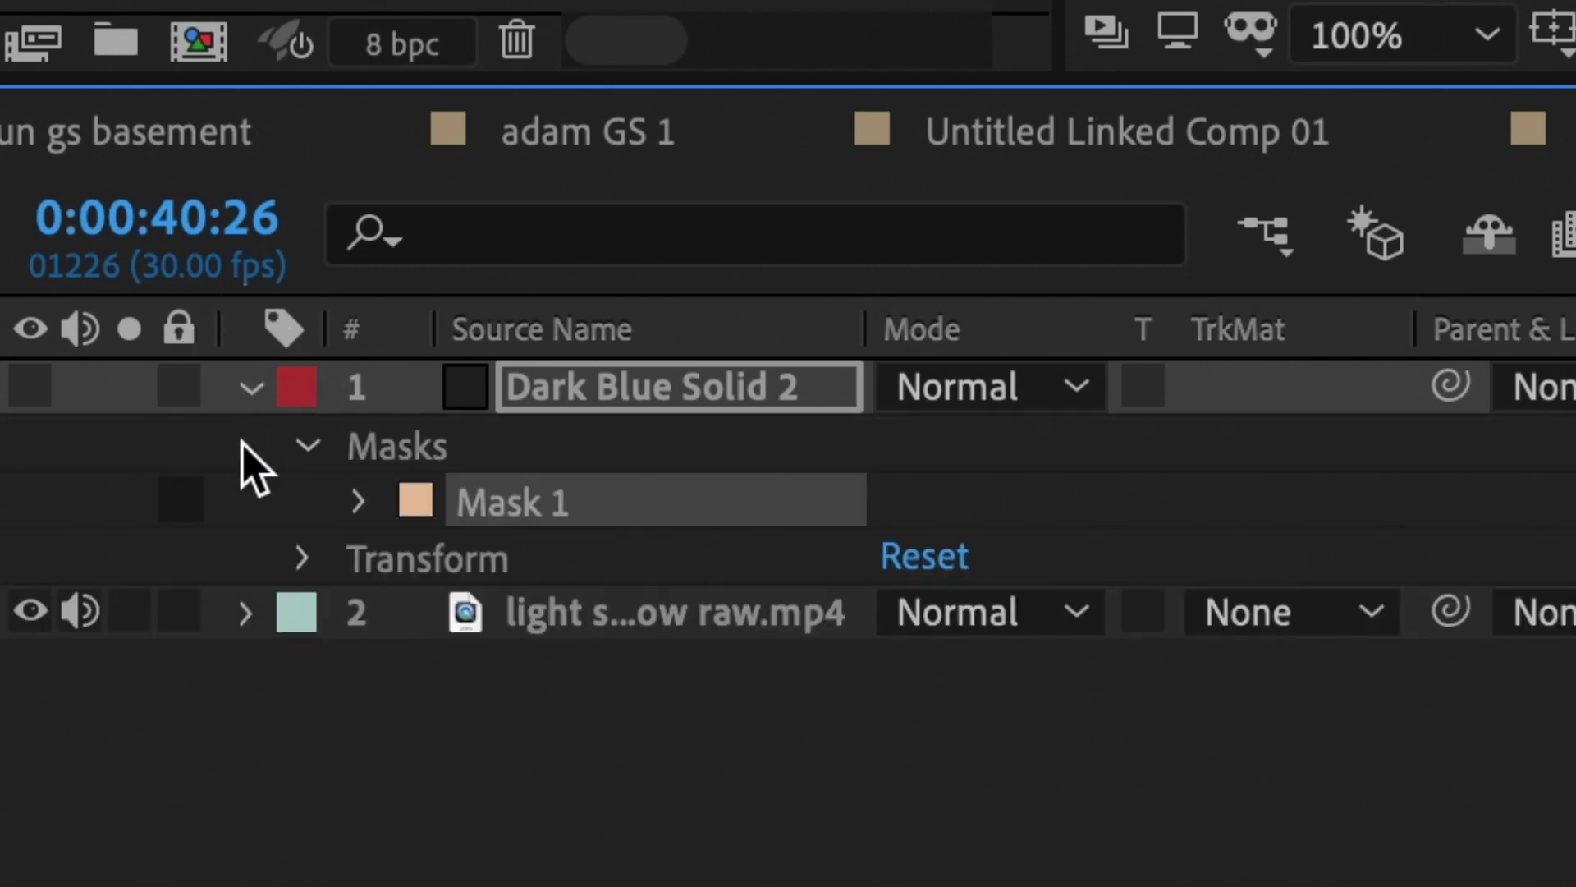
Keyframe Mask 1's path, drag both ends onto the rod, then advance a frame to re-align.
{"action": "left_click", "coordinate": [358, 503]}
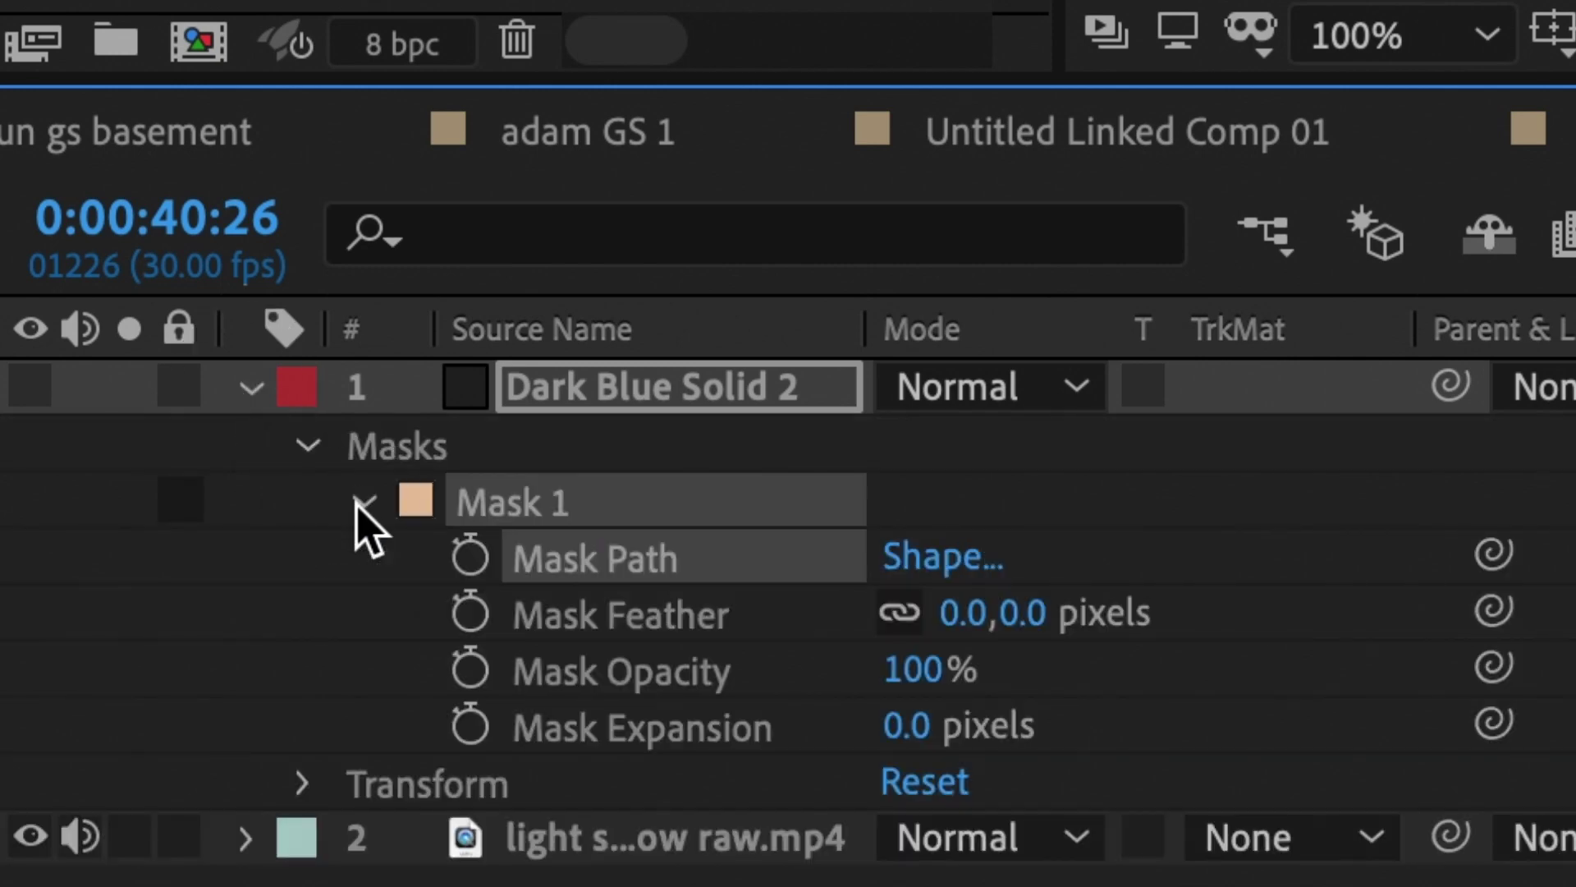
{"action": "left_click", "coordinate": [471, 558]}
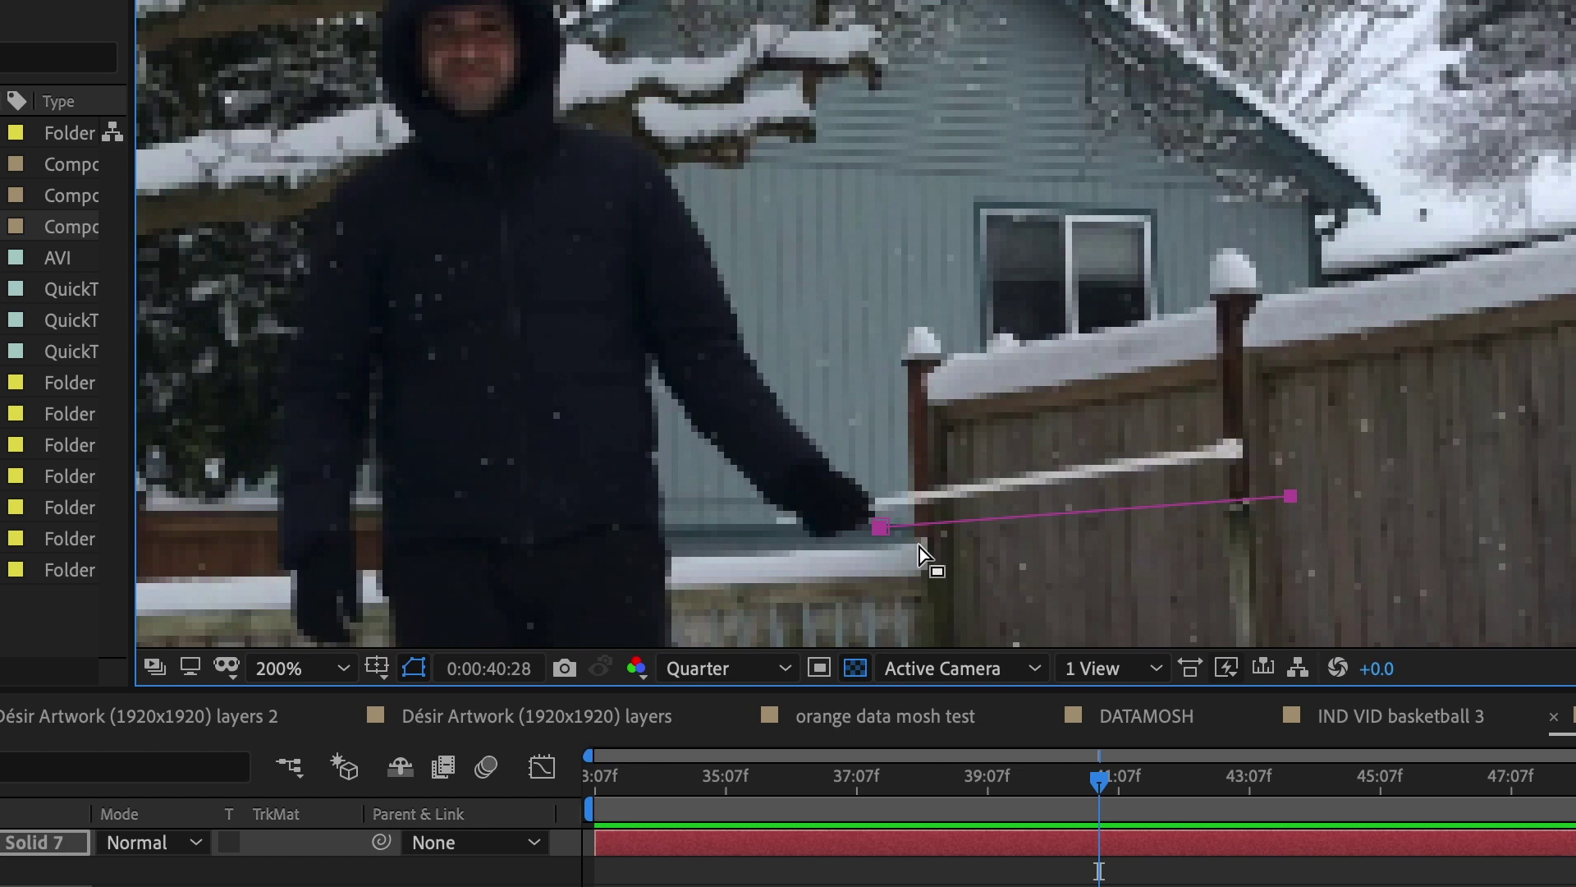
{"action": "left_click_drag", "start_coordinate": [877, 526], "coordinate": [874, 501]}
{"action": "left_click_drag", "start_coordinate": [1292, 497], "coordinate": [1291, 441]}
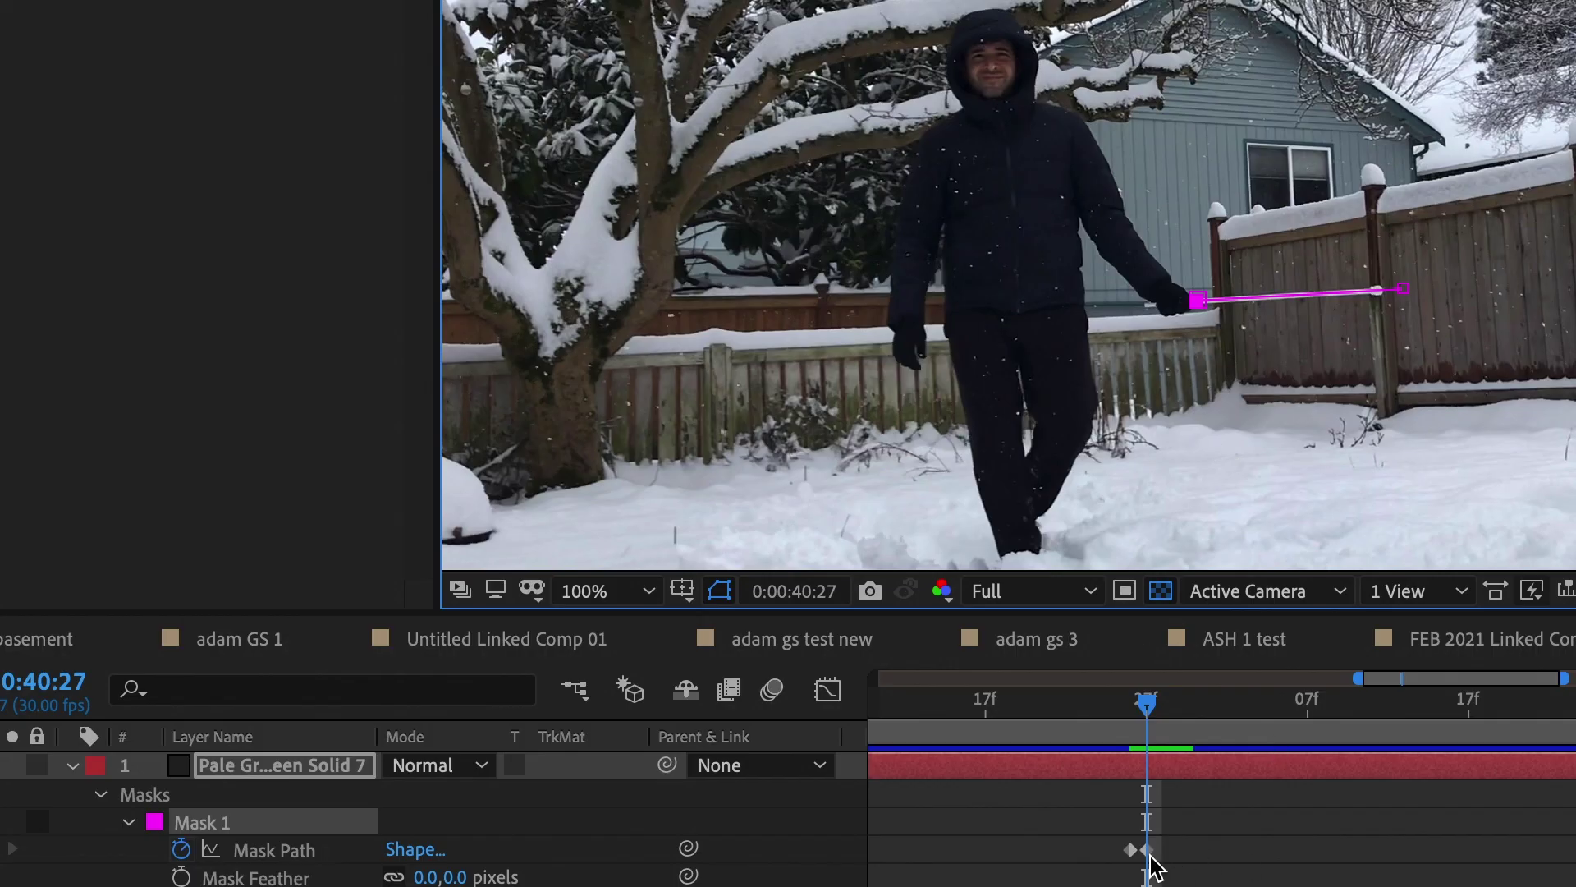
{"action": "left_click", "coordinate": [1149, 851]}
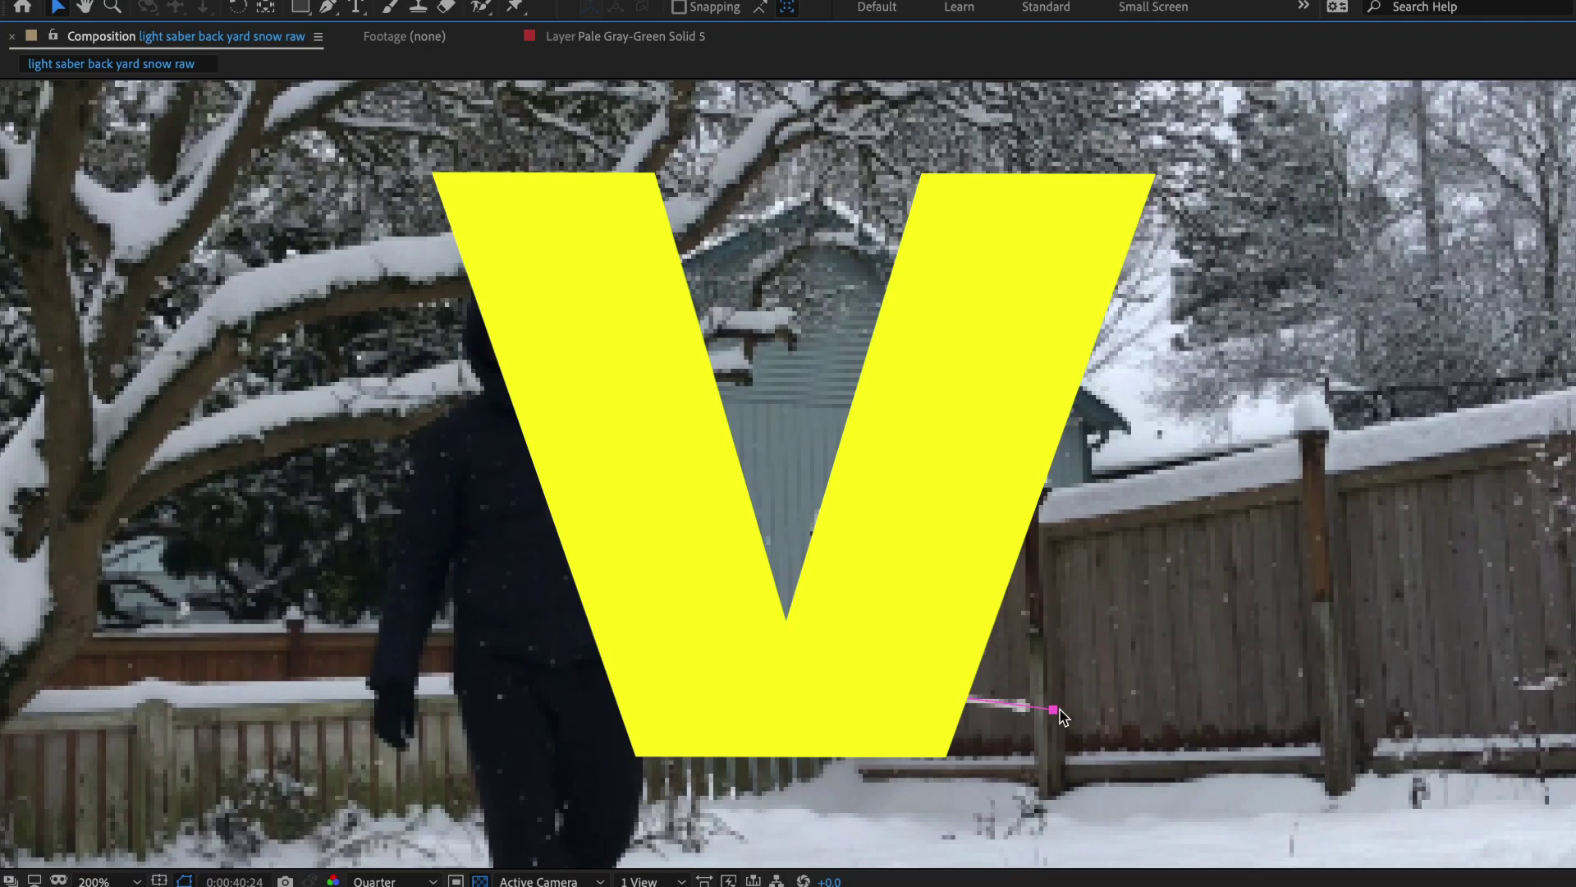
{"action": "key", "text": "Page_Down"}
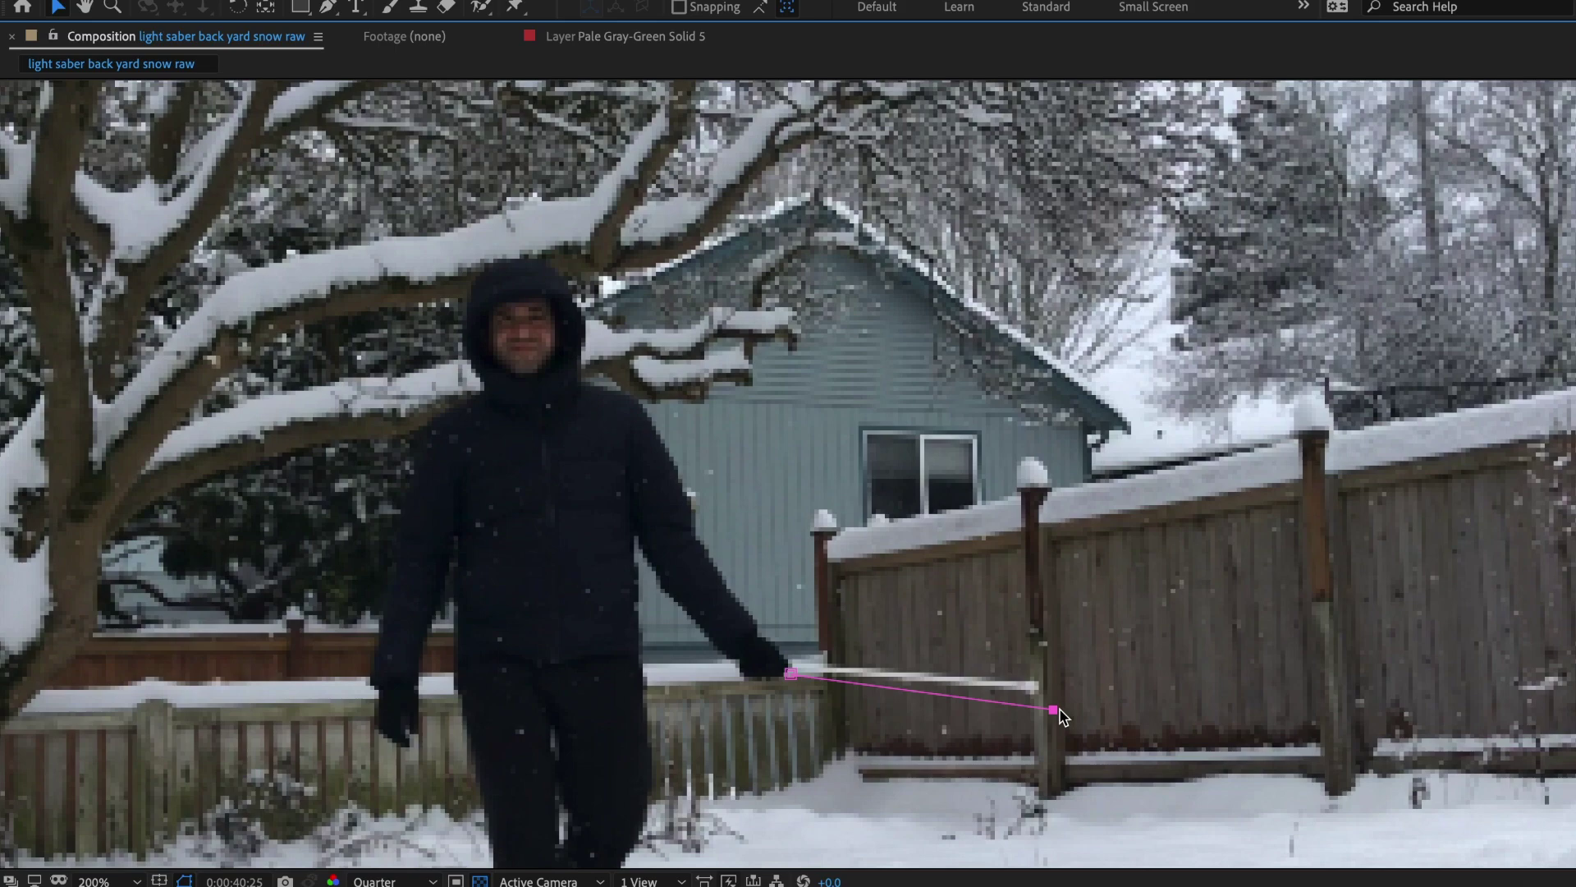
{"action": "left_click", "coordinate": [790, 672]}
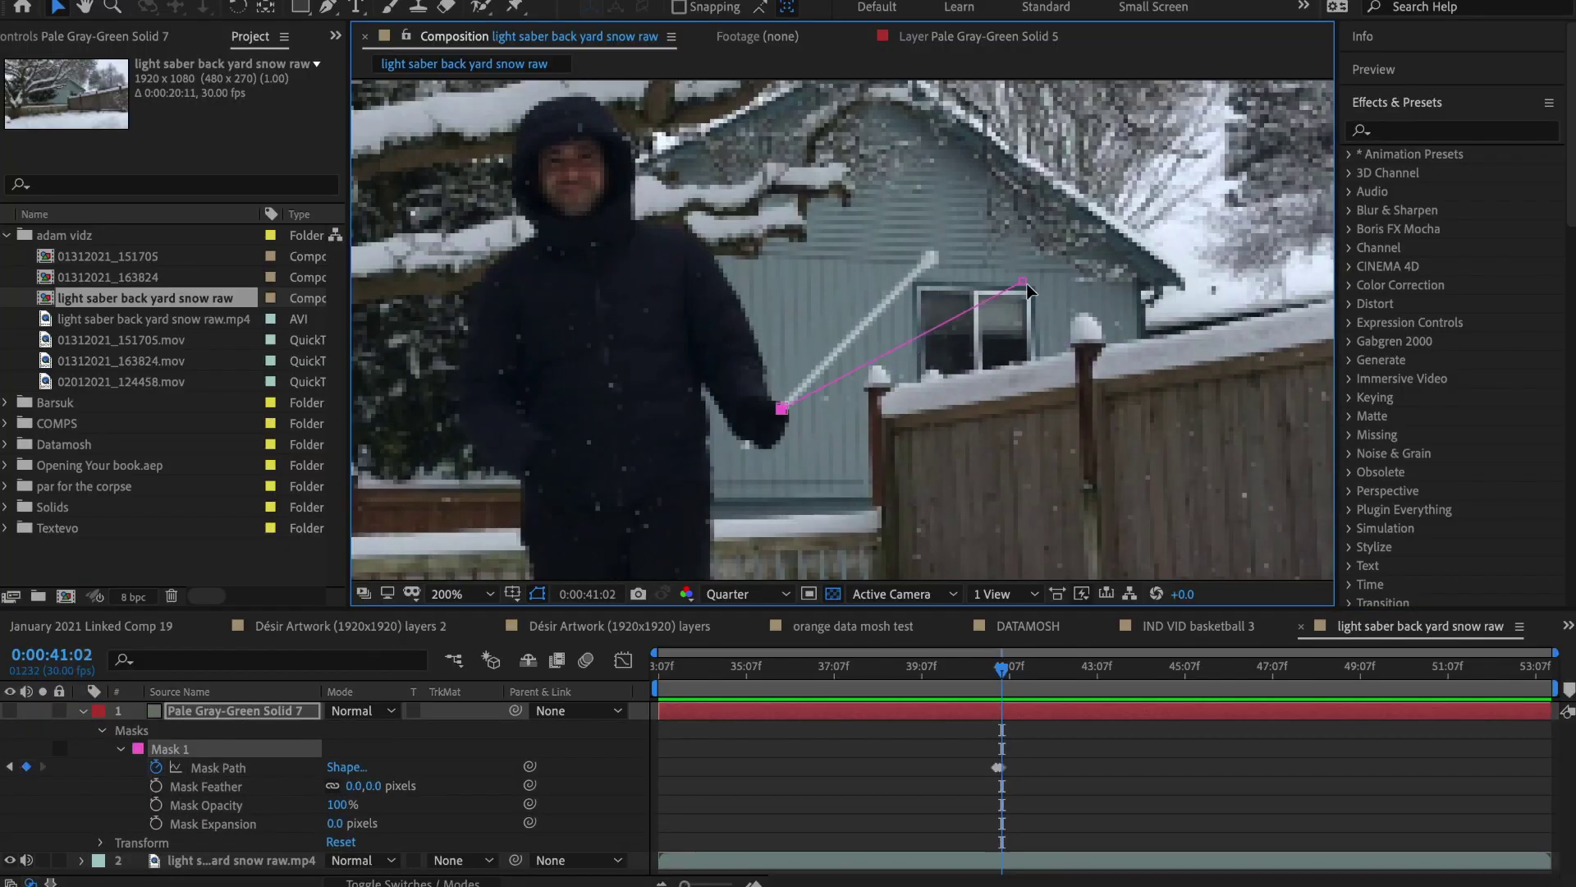
Re-trace Mask 1 along the curtain rod on later frames, through about 0:00:49.
{"action": "mouse_move", "coordinate": [651, 457]}
{"action": "left_mouse_down"}
{"action": "mouse_move", "coordinate": [774, 453]}
{"action": "mouse_move", "coordinate": [605, 467]}
{"action": "mouse_move", "coordinate": [588, 493]}
{"action": "mouse_move", "coordinate": [767, 353]}
{"action": "mouse_move", "coordinate": [748, 337]}
{"action": "mouse_move", "coordinate": [745, 468]}
{"action": "mouse_move", "coordinate": [967, 574]}
{"action": "mouse_move", "coordinate": [981, 532]}
{"action": "mouse_move", "coordinate": [957, 528]}
{"action": "mouse_move", "coordinate": [816, 246]}
{"action": "mouse_move", "coordinate": [714, 370]}
{"action": "mouse_move", "coordinate": [765, 305]}
{"action": "mouse_move", "coordinate": [624, 234]}
{"action": "mouse_move", "coordinate": [739, 429]}
{"action": "mouse_move", "coordinate": [844, 355]}
{"action": "left_mouse_up"}
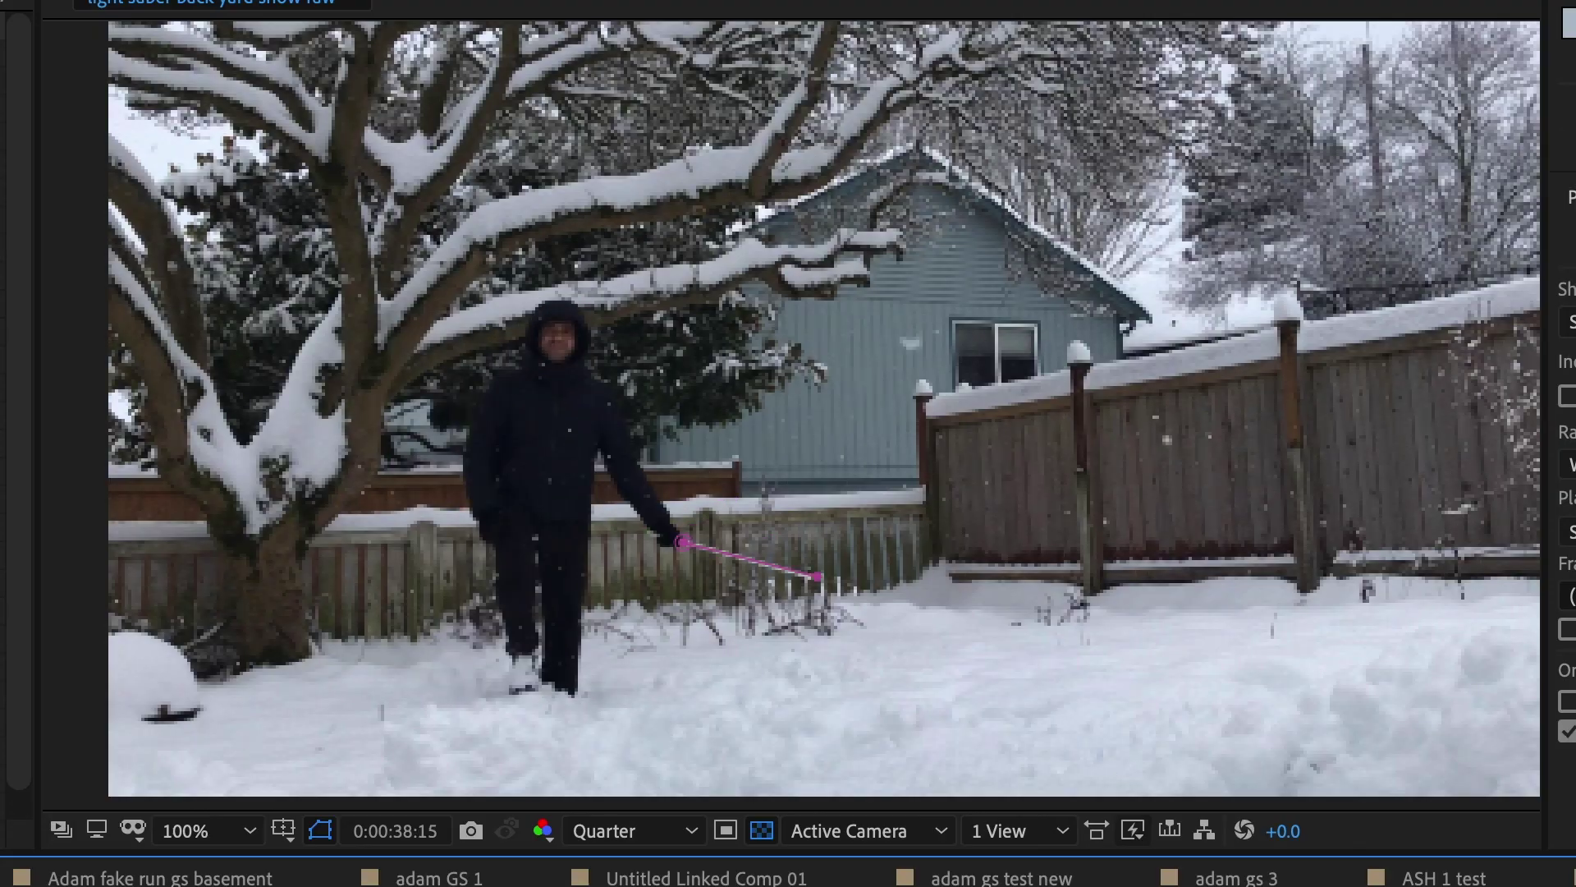
Search 'saber', apply Video Copilot Saber to the solid layer, and turn the layer visible.
{"action": "left_click", "coordinate": [1404, 131]}
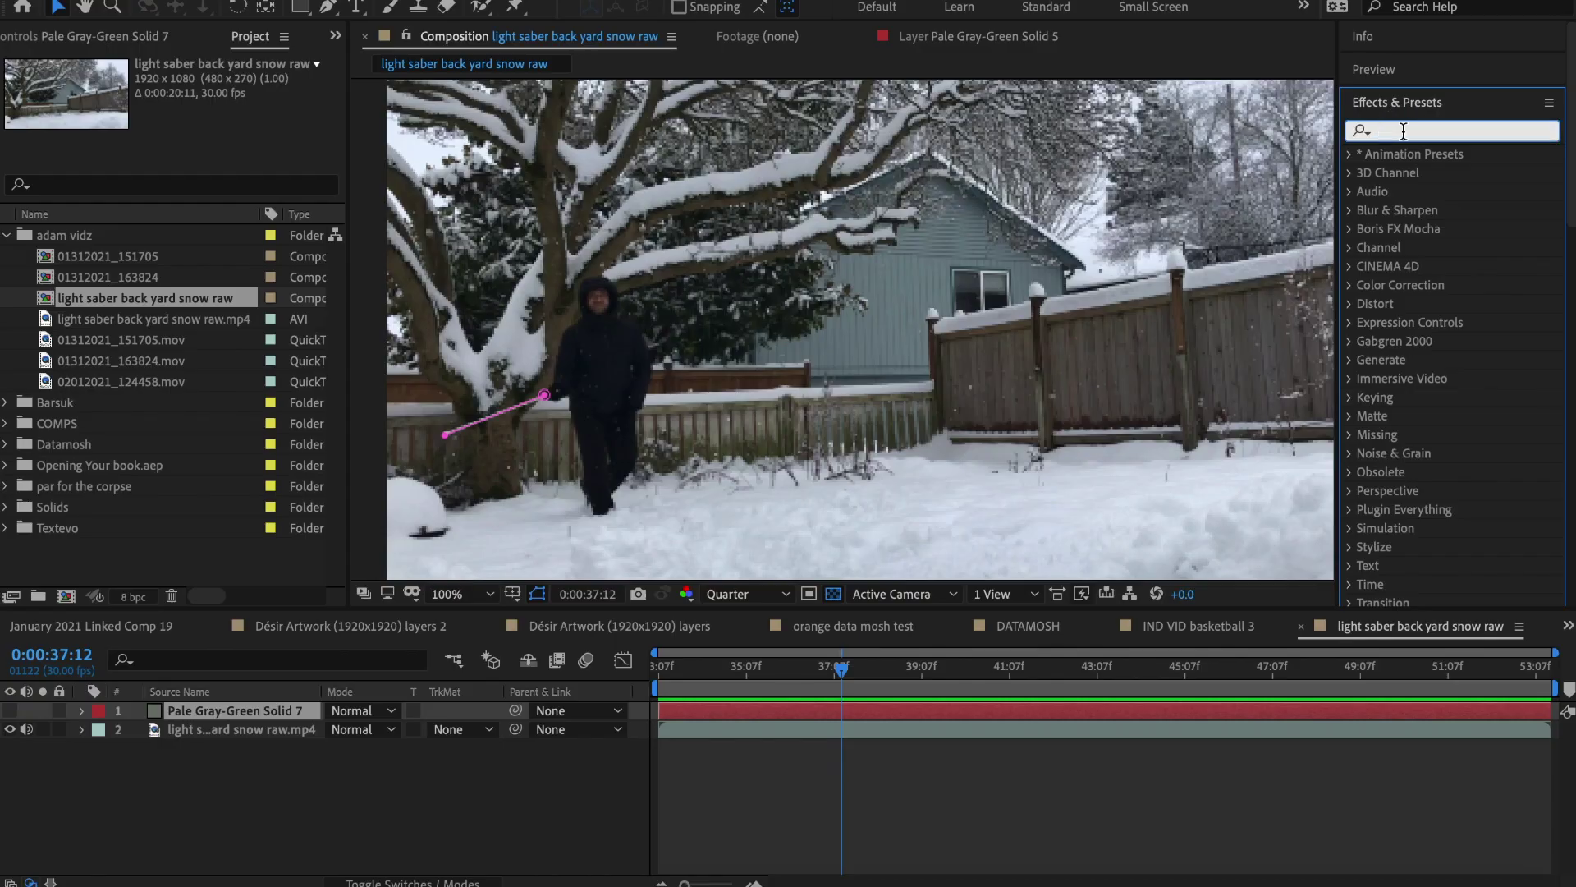
{"action": "type", "text": "saber"}
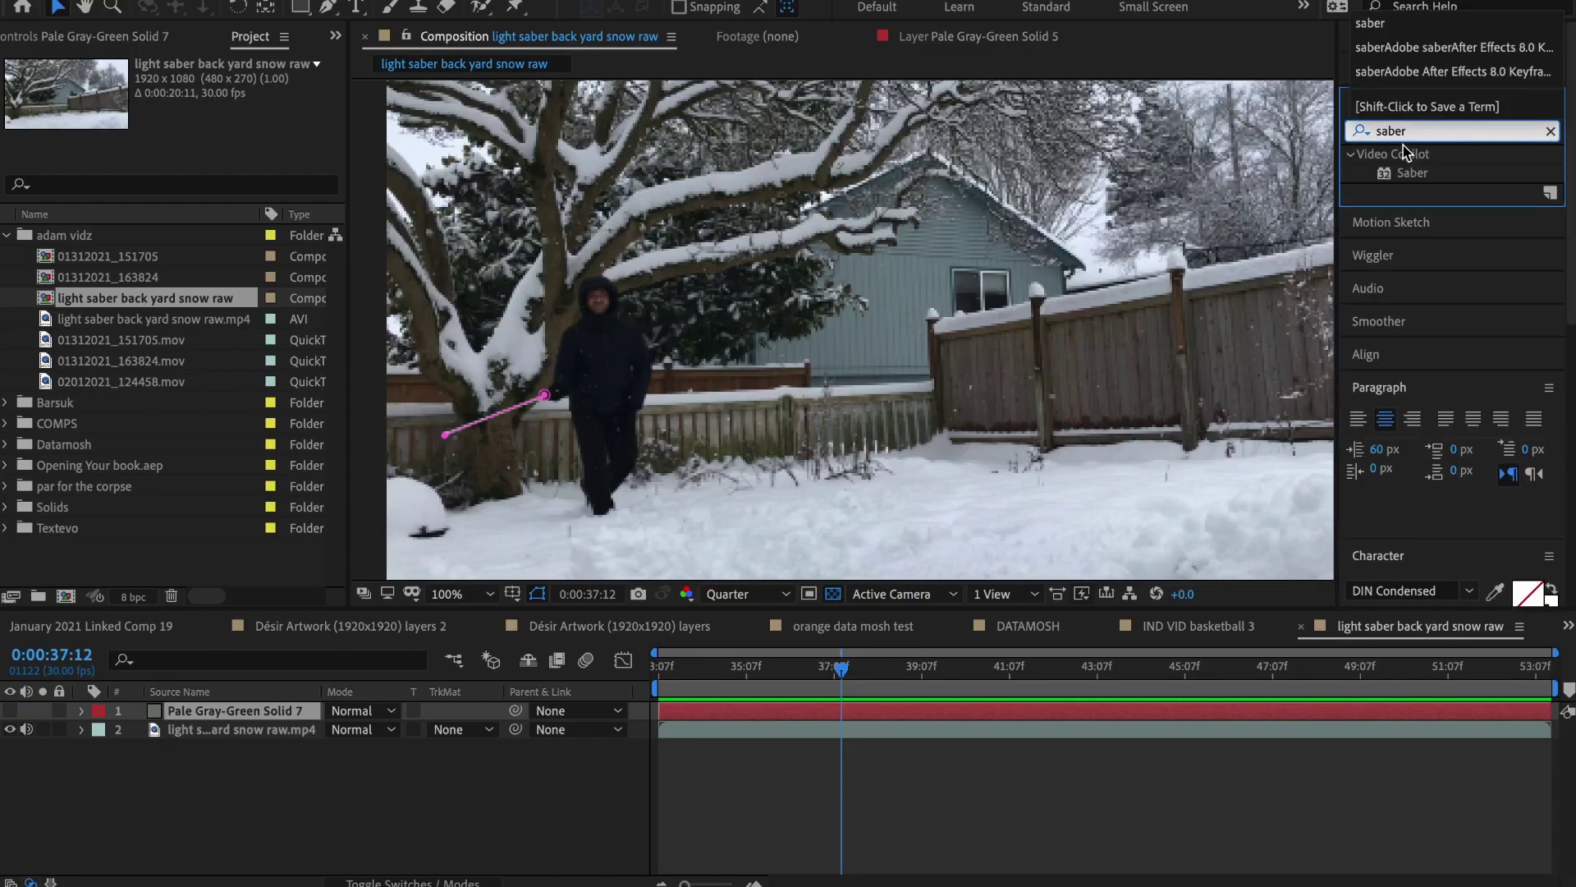
{"action": "left_click_drag", "start_coordinate": [1413, 175], "coordinate": [239, 707]}
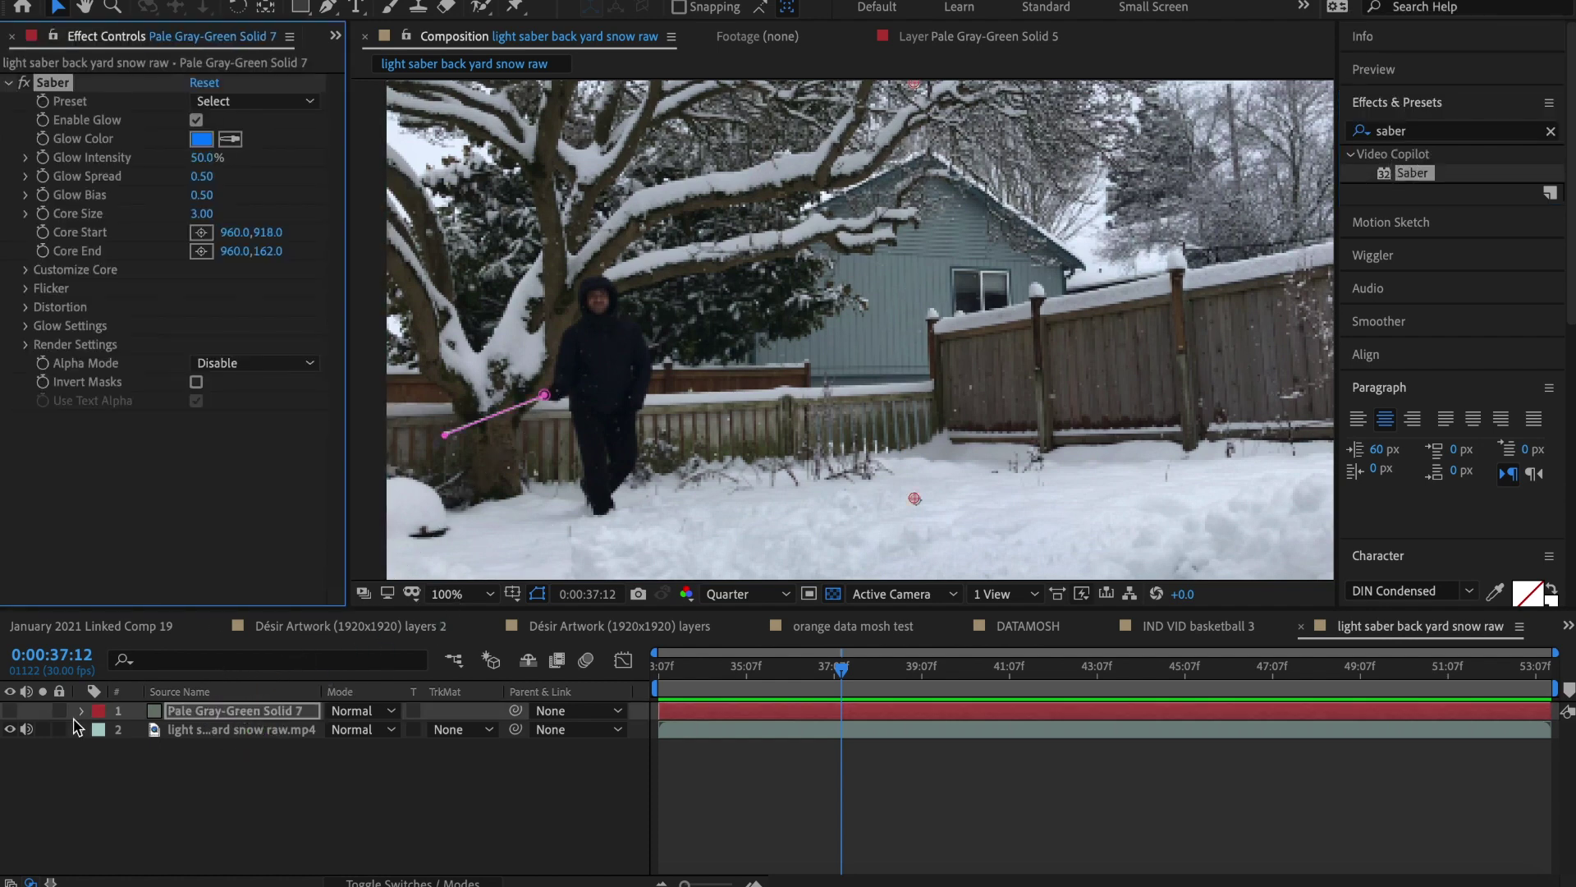
{"action": "left_click", "coordinate": [9, 711]}
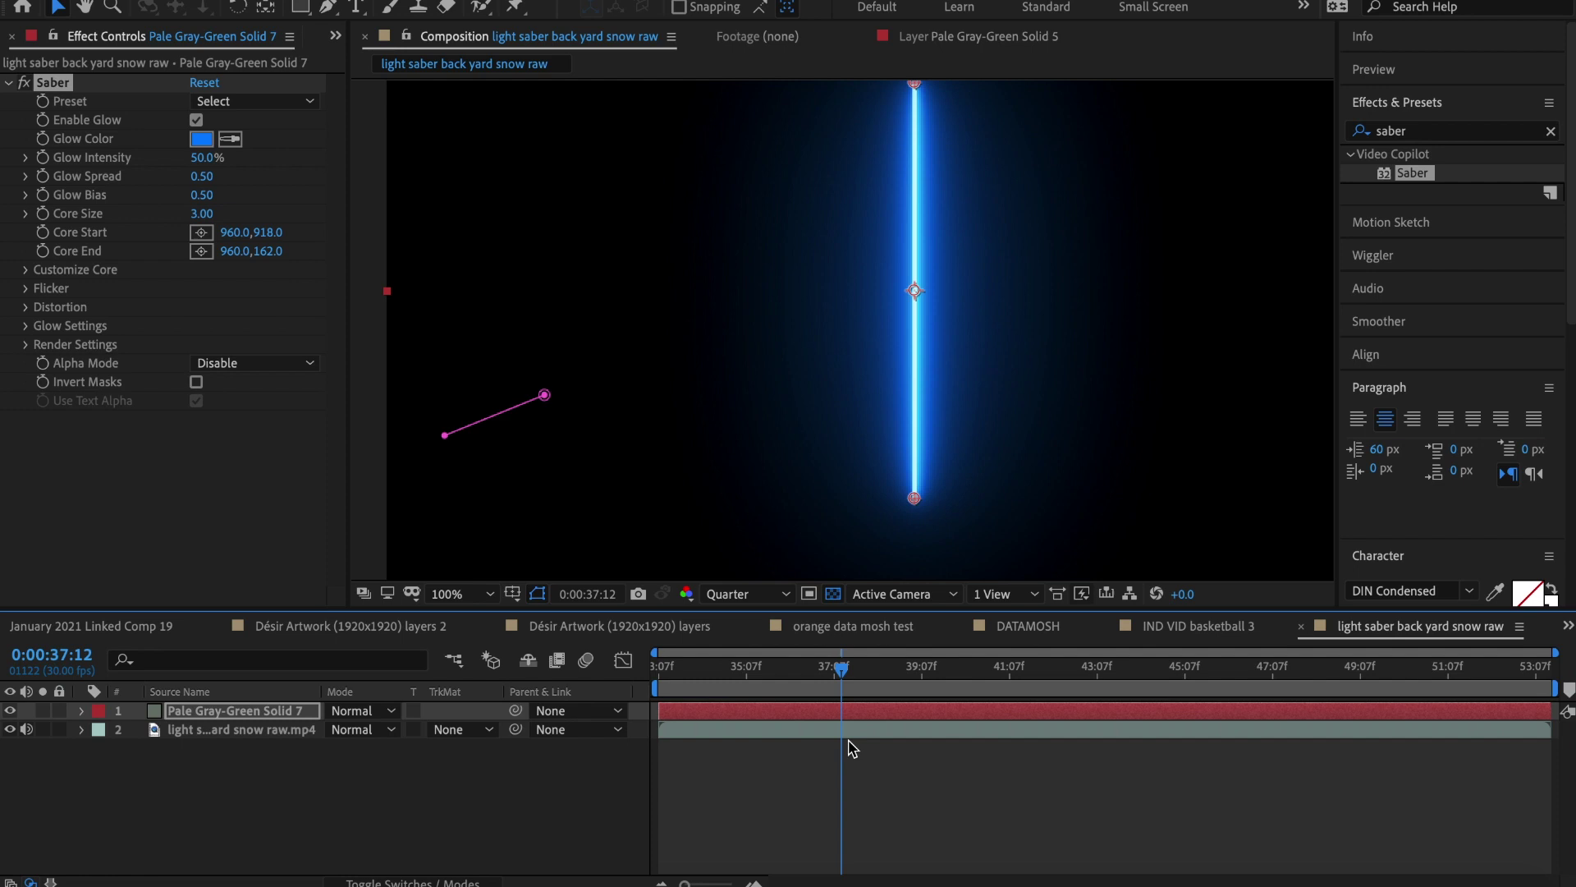
Set Saber's Core Type to Layer Masks and show the Switches / Modes columns.
{"action": "left_click", "coordinate": [25, 270]}
{"action": "left_click", "coordinate": [242, 289]}
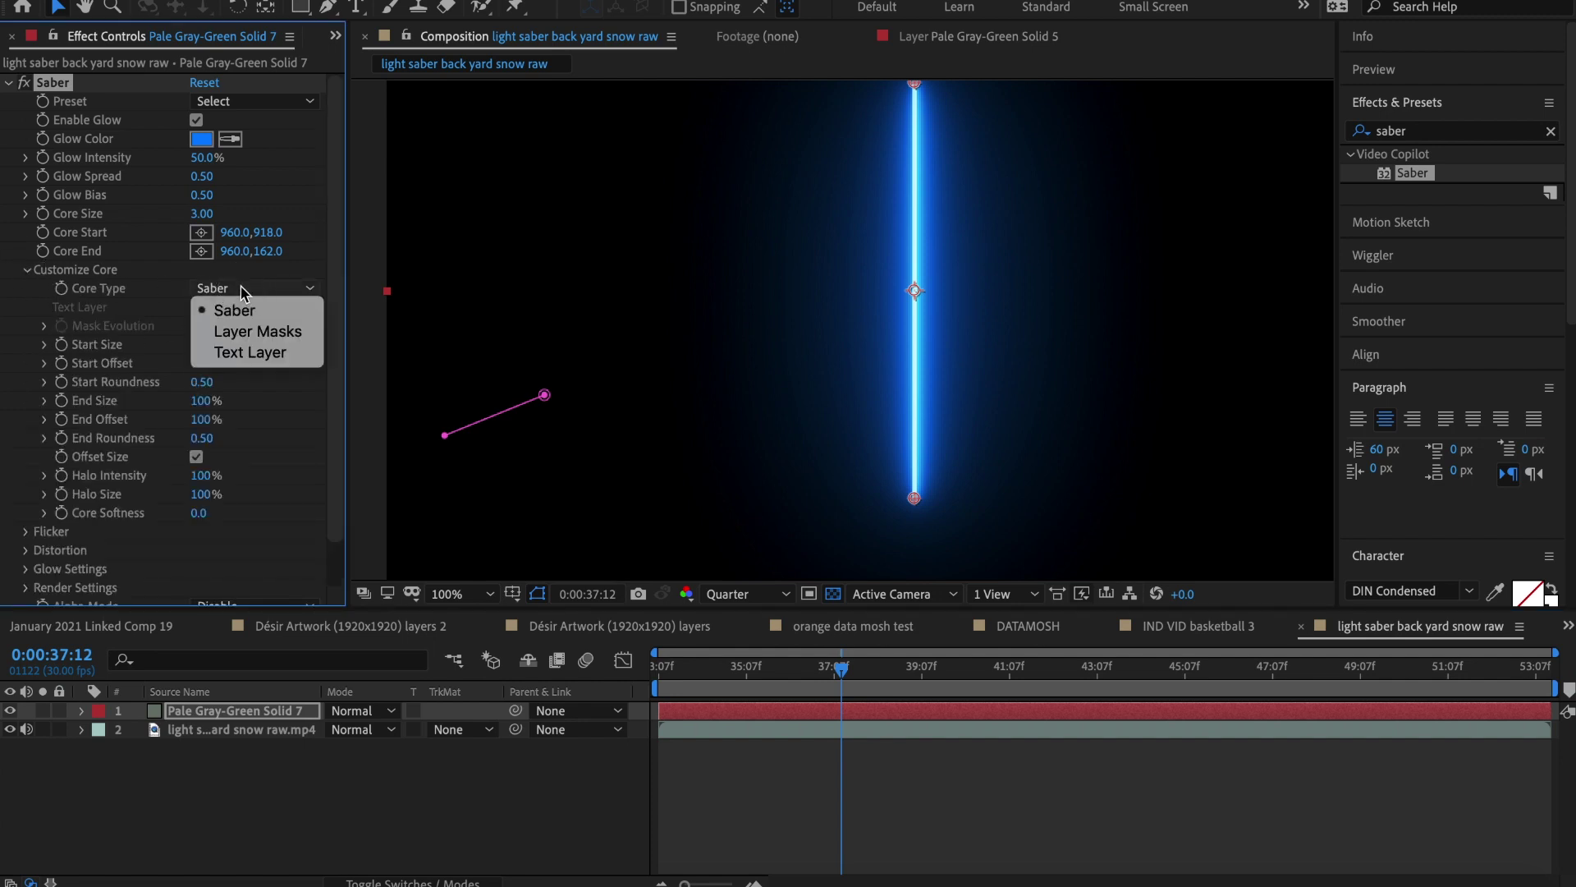
{"action": "left_click", "coordinate": [246, 331]}
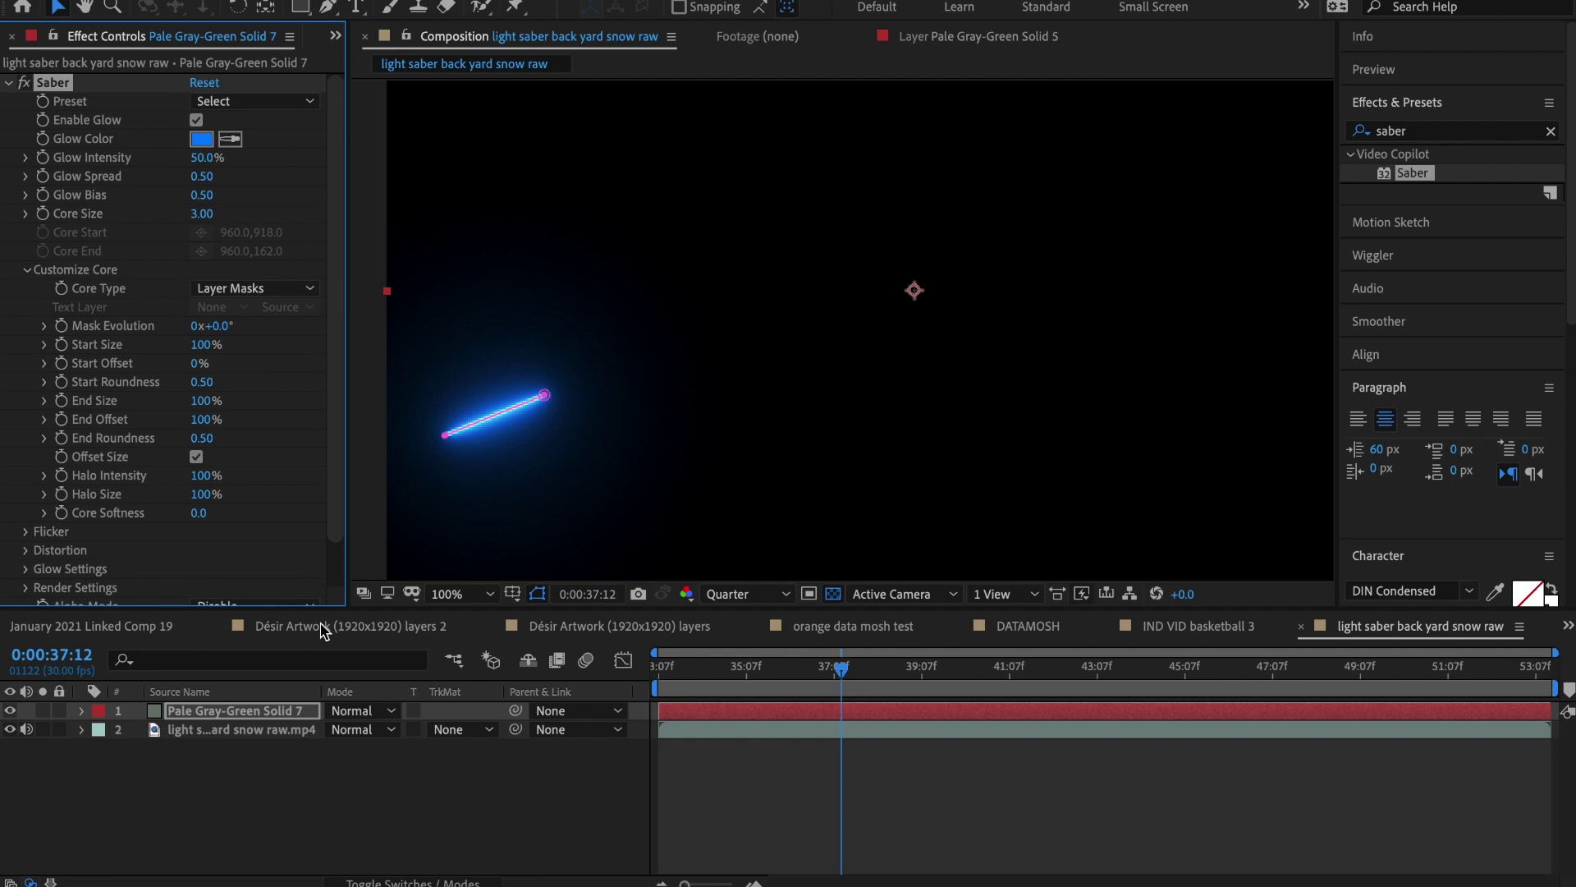
{"action": "left_click", "coordinate": [362, 719]}
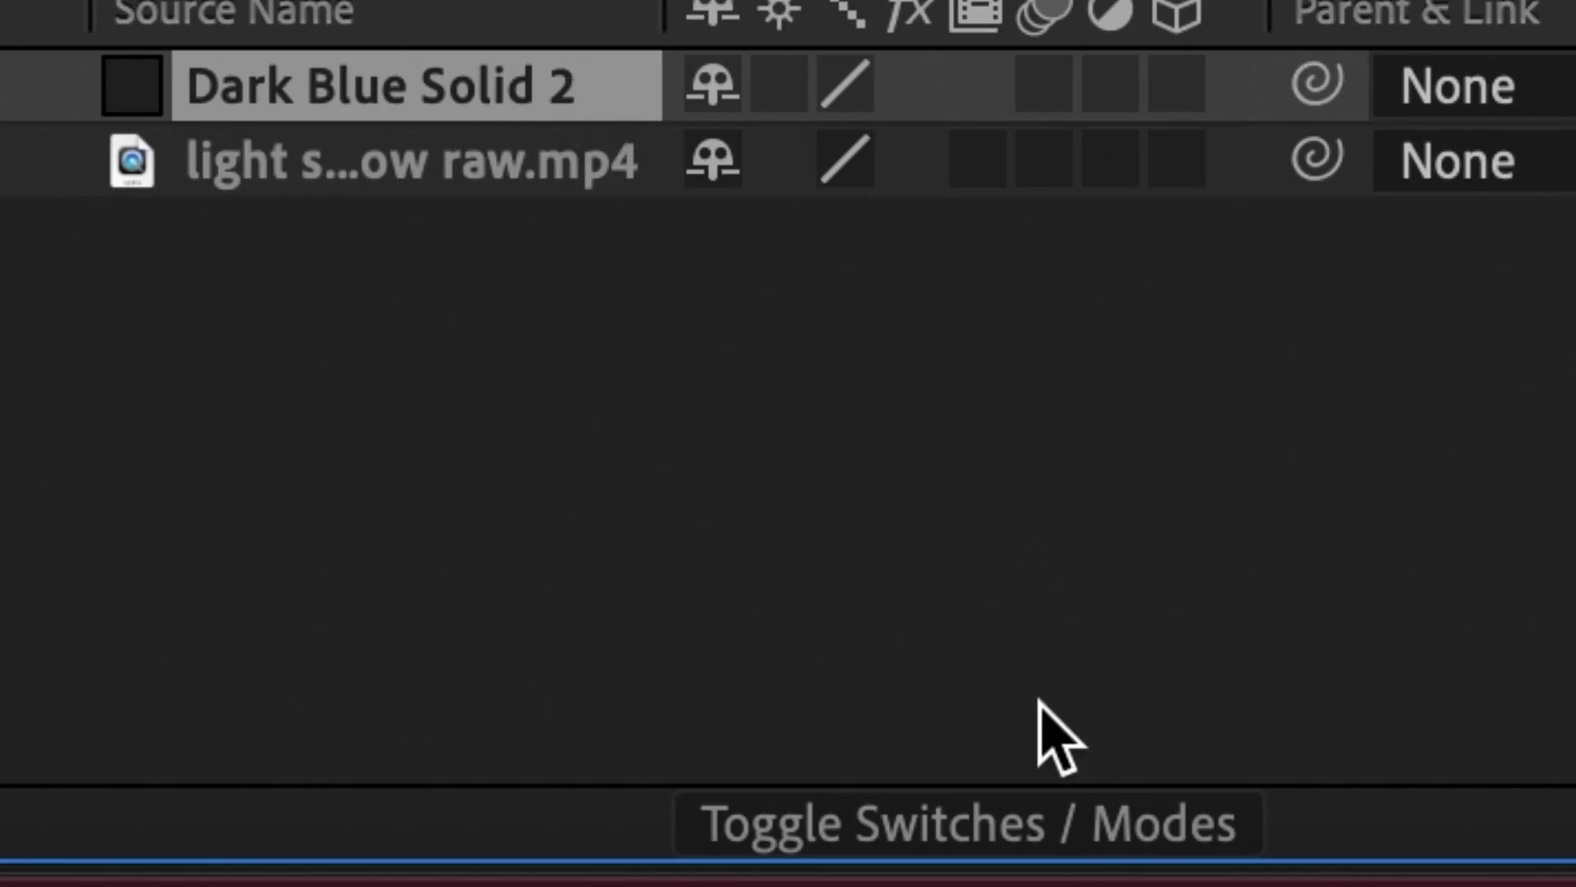
Set the saber layer's blending mode to Add, deselect it, and play the preview.
{"action": "left_click", "coordinate": [1033, 854]}
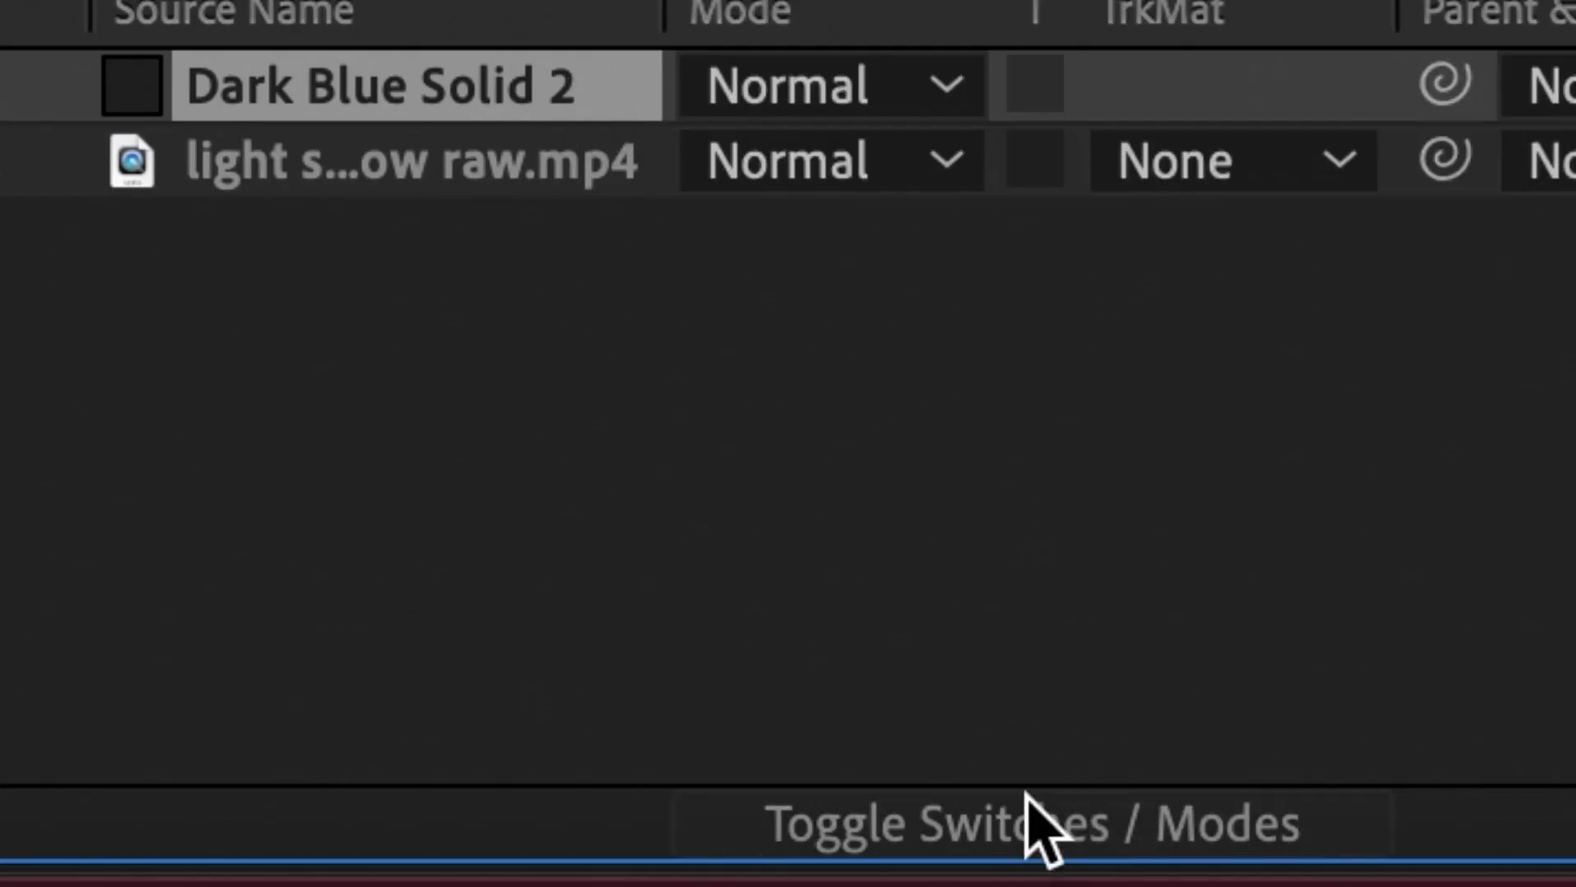
{"action": "left_click", "coordinate": [958, 103]}
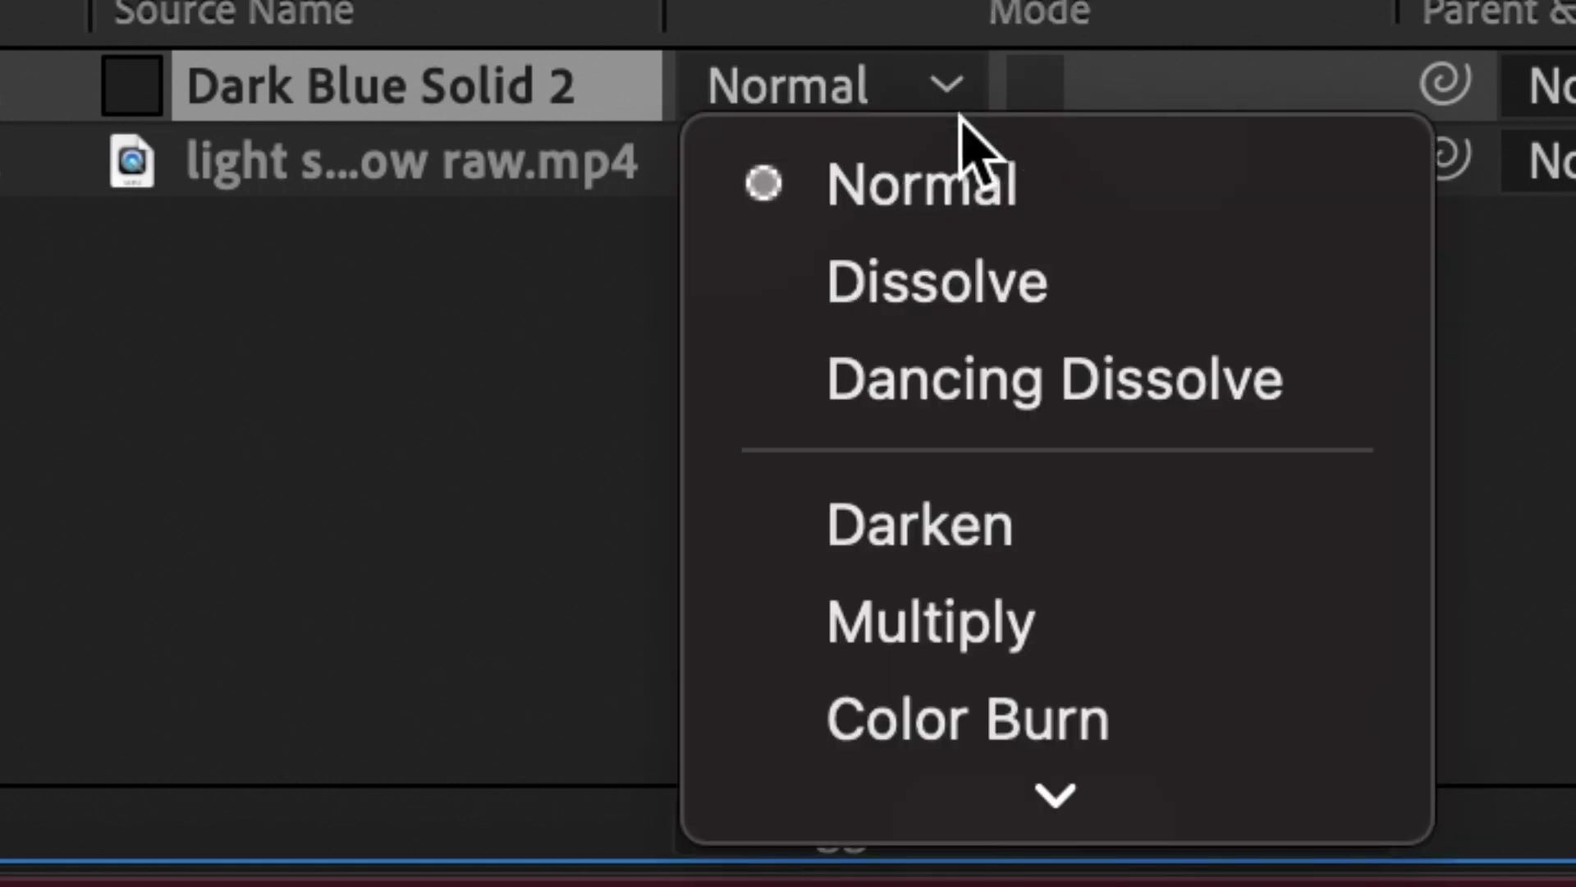
{"action": "scroll", "coordinate": [1036, 657], "scroll_direction": "down", "scroll_amount": 4}
{"action": "scroll", "coordinate": [1036, 656], "scroll_direction": "down", "scroll_amount": 2}
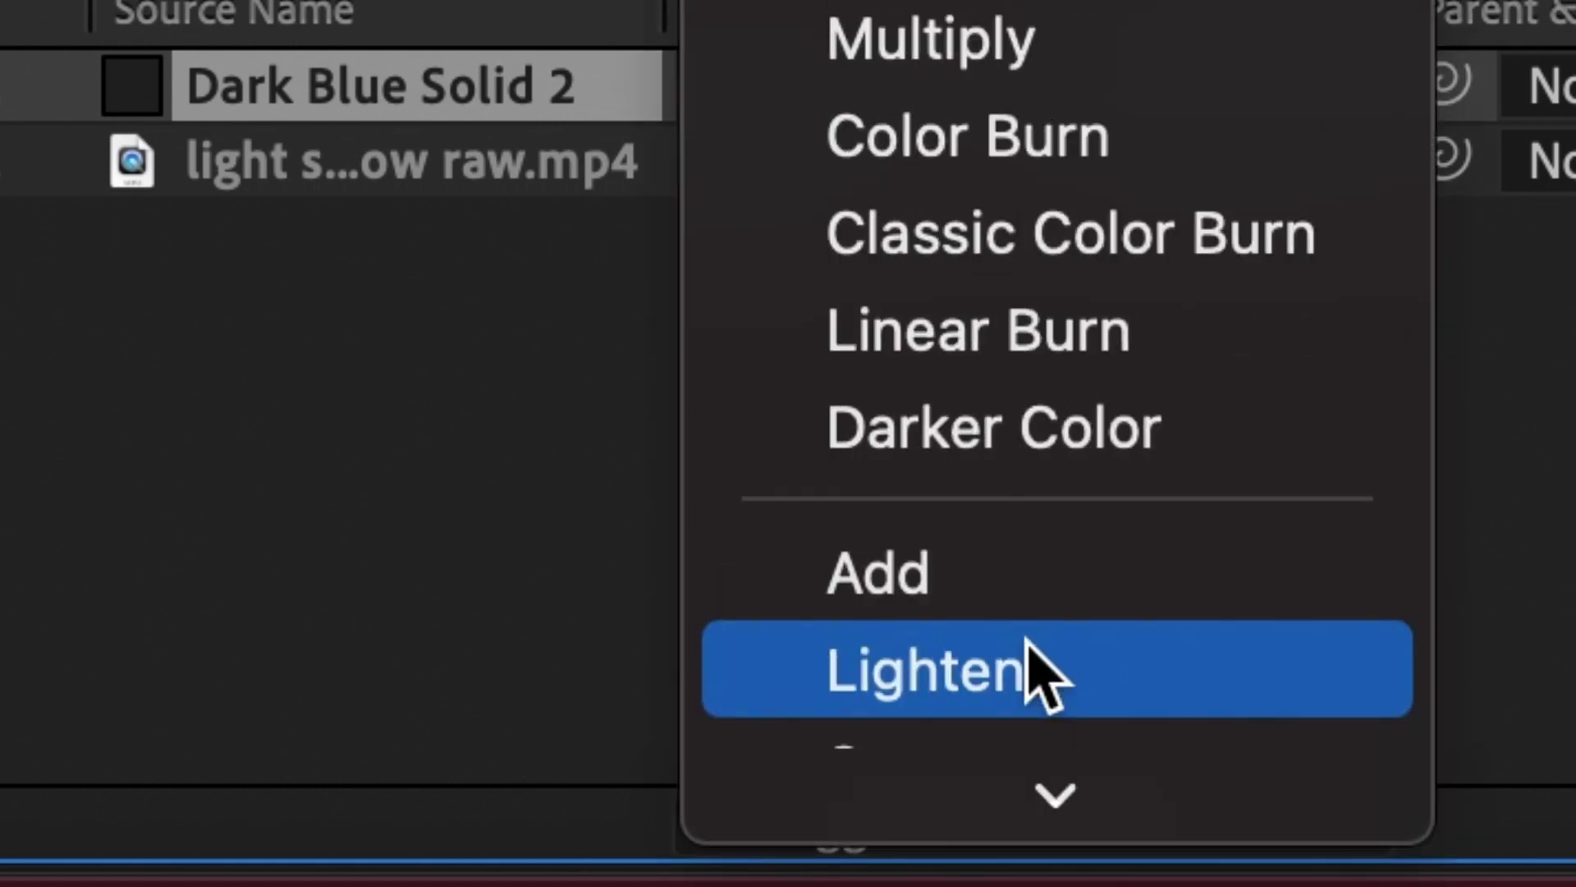
{"action": "left_click", "coordinate": [1022, 607]}
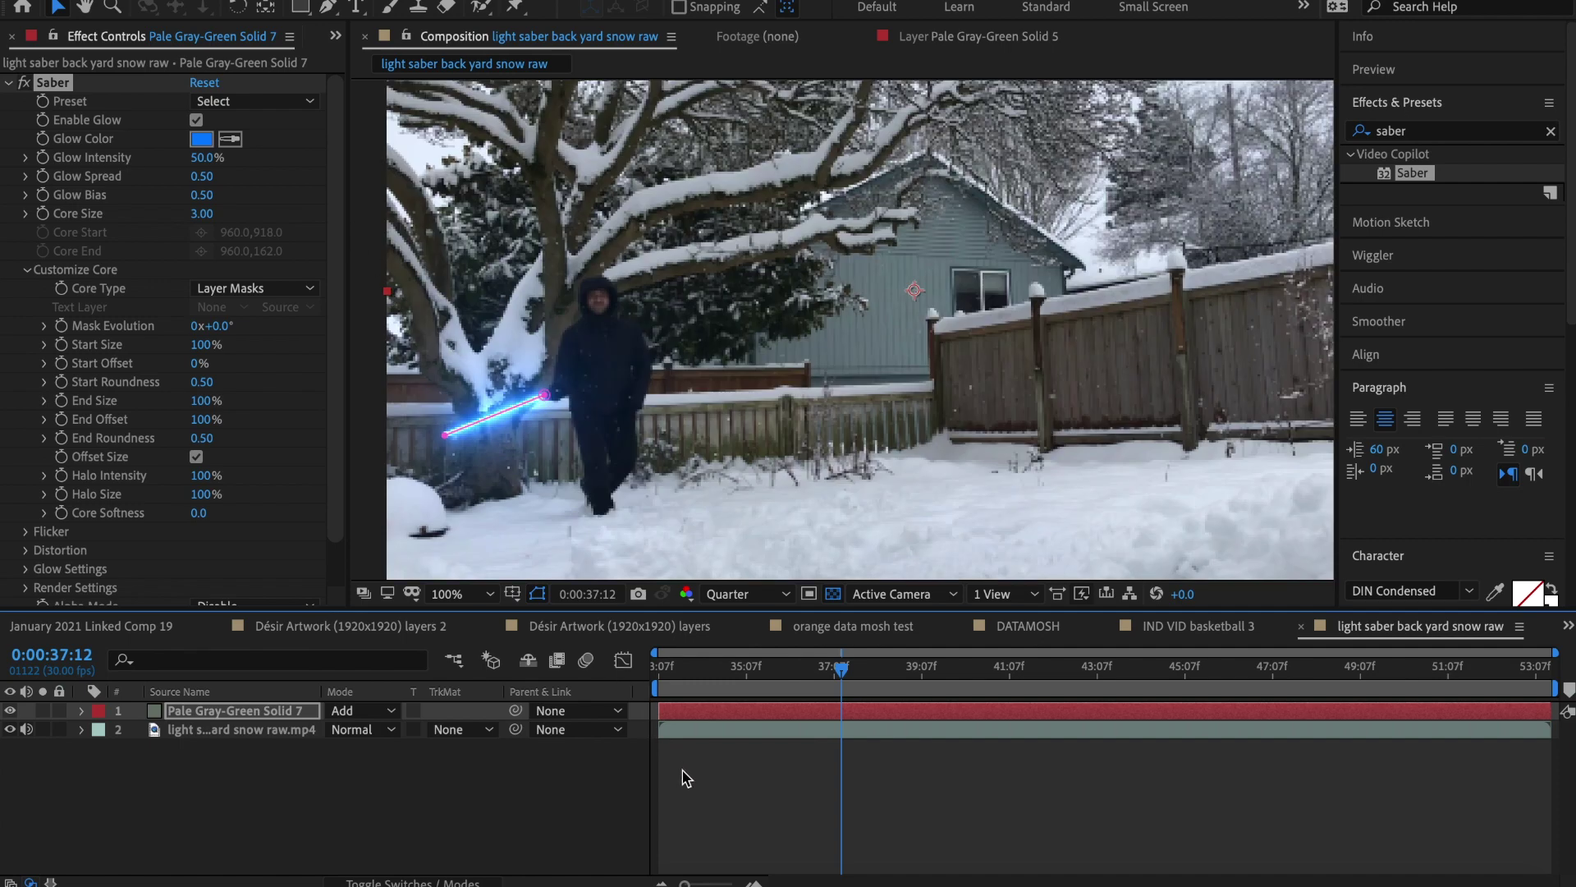
{"action": "left_click", "coordinate": [714, 790]}
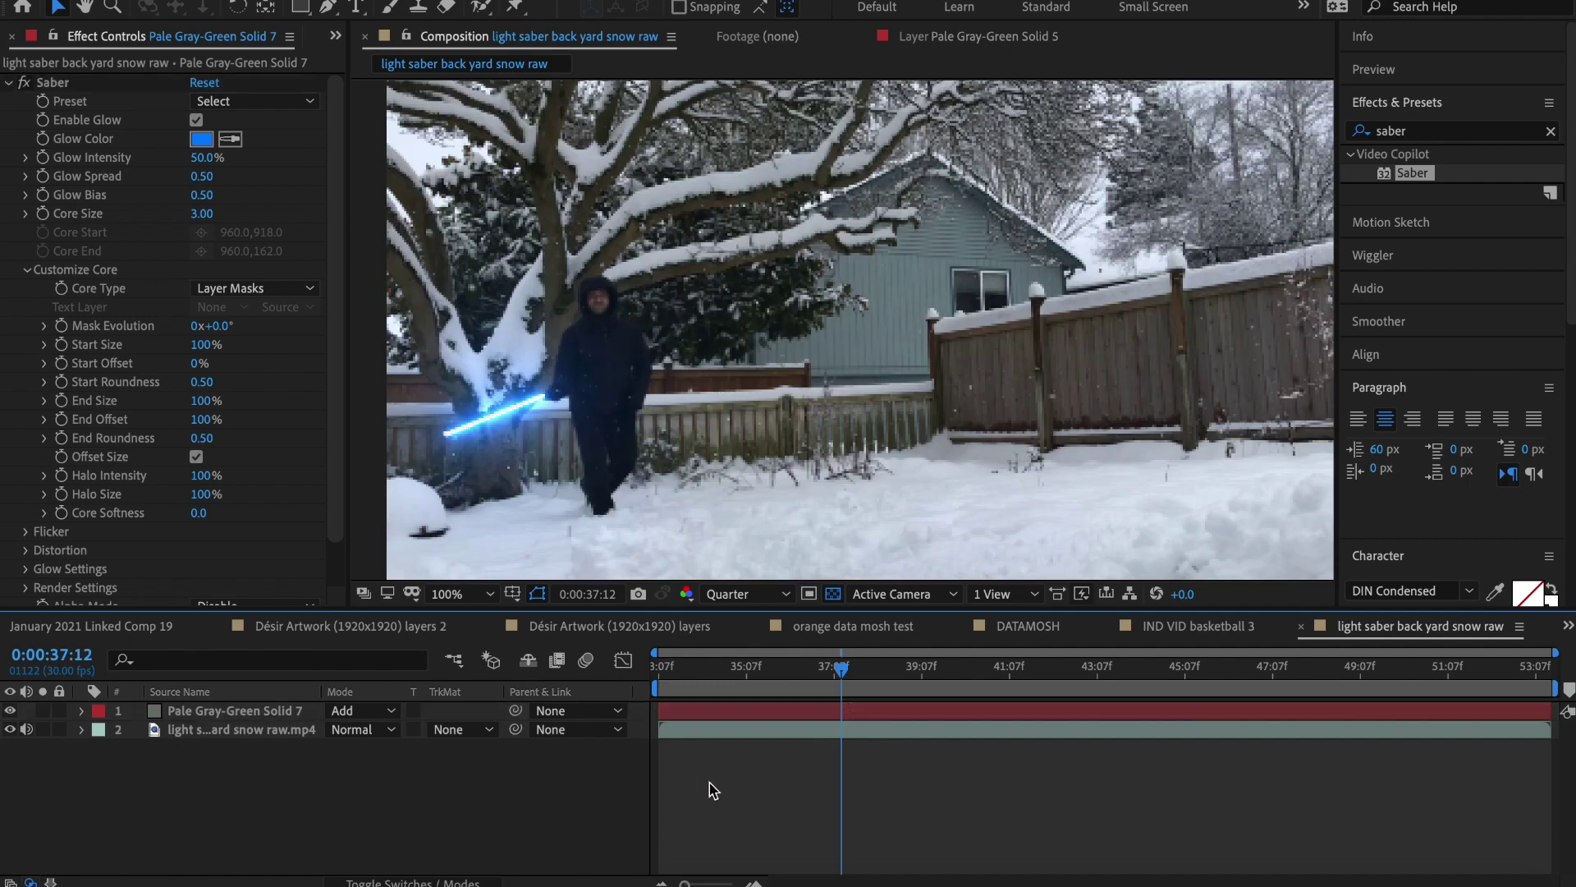
{"action": "key", "text": "space"}
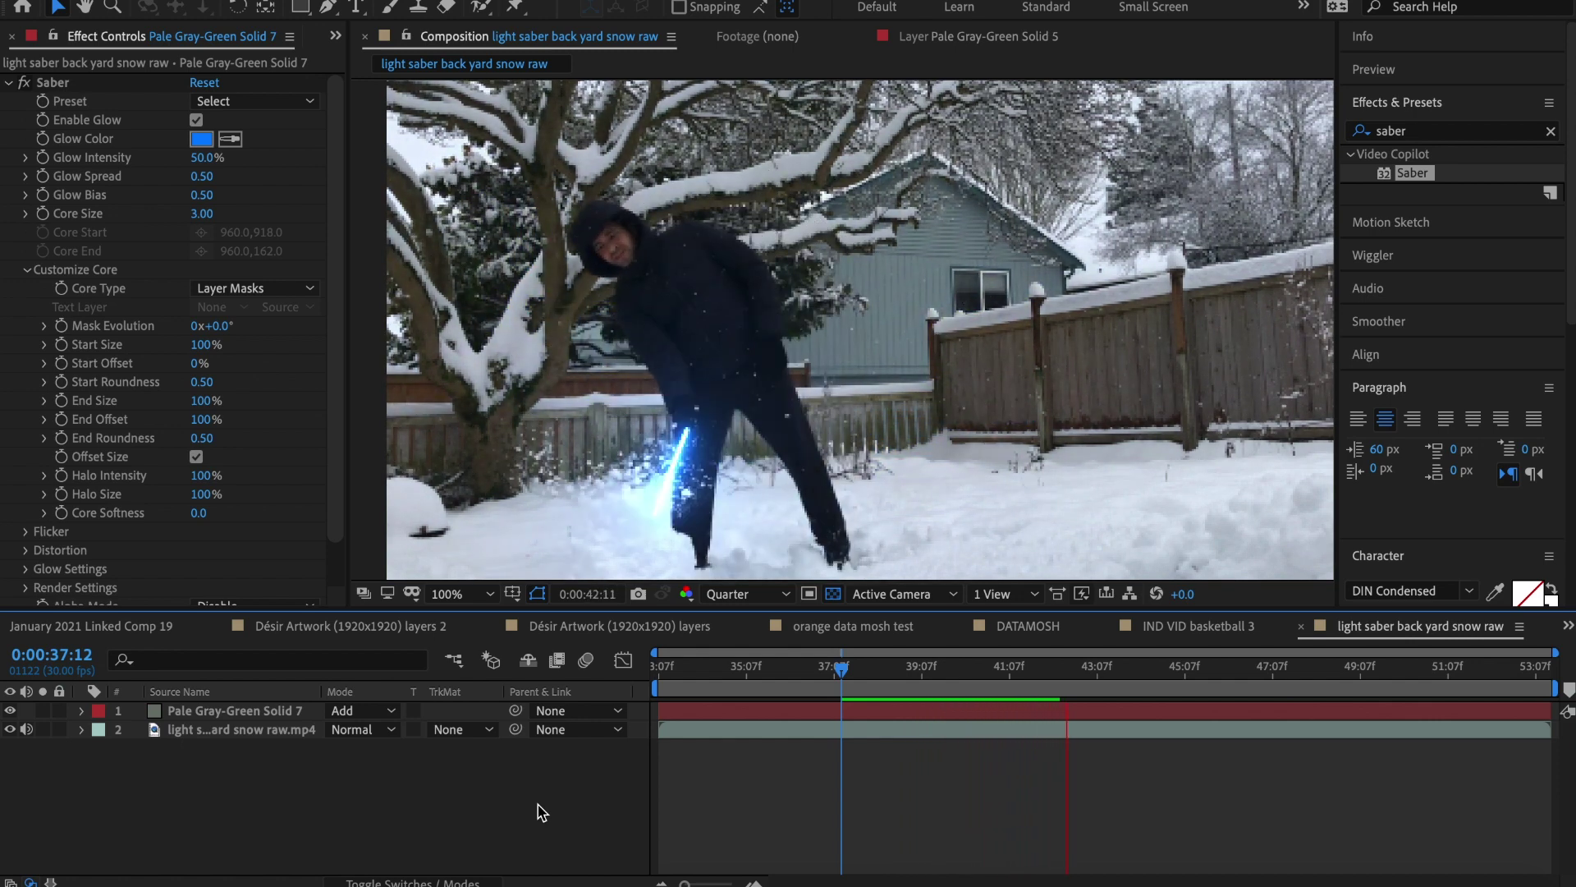
Try the Myst and Patronus Saber presets, scrubbing a few frames back to inspect the blade.
{"action": "left_click", "coordinate": [255, 101]}
{"action": "left_click", "coordinate": [255, 464]}
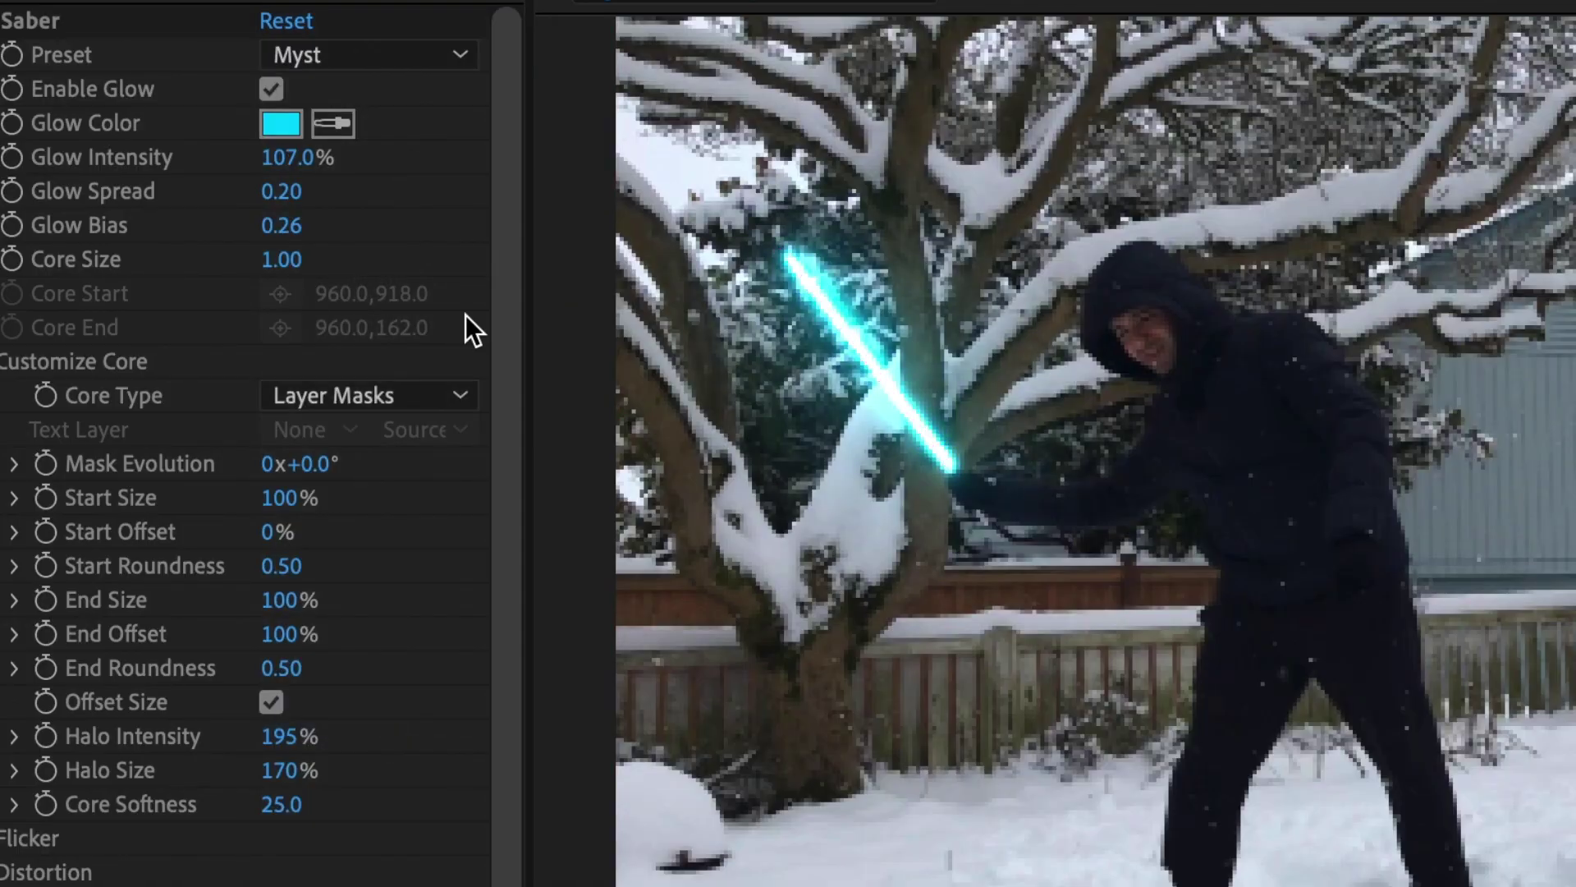
{"action": "left_click", "coordinate": [370, 55]}
{"action": "scroll", "coordinate": [352, 700], "scroll_direction": "down", "scroll_amount": 5}
{"action": "left_click", "coordinate": [374, 669]}
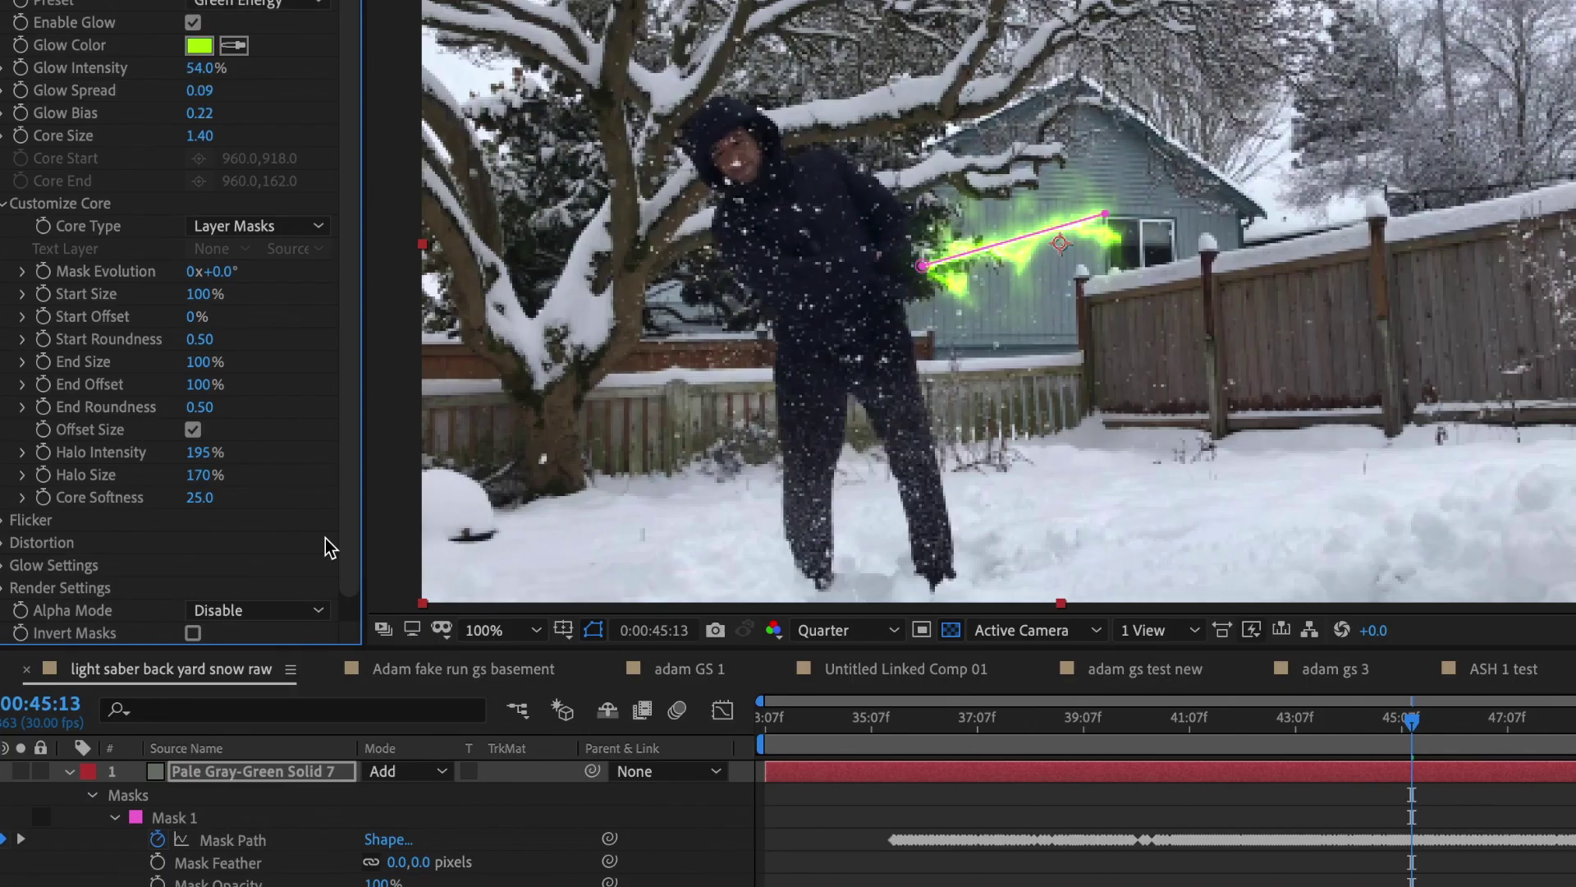
{"action": "left_click", "coordinate": [1297, 803]}
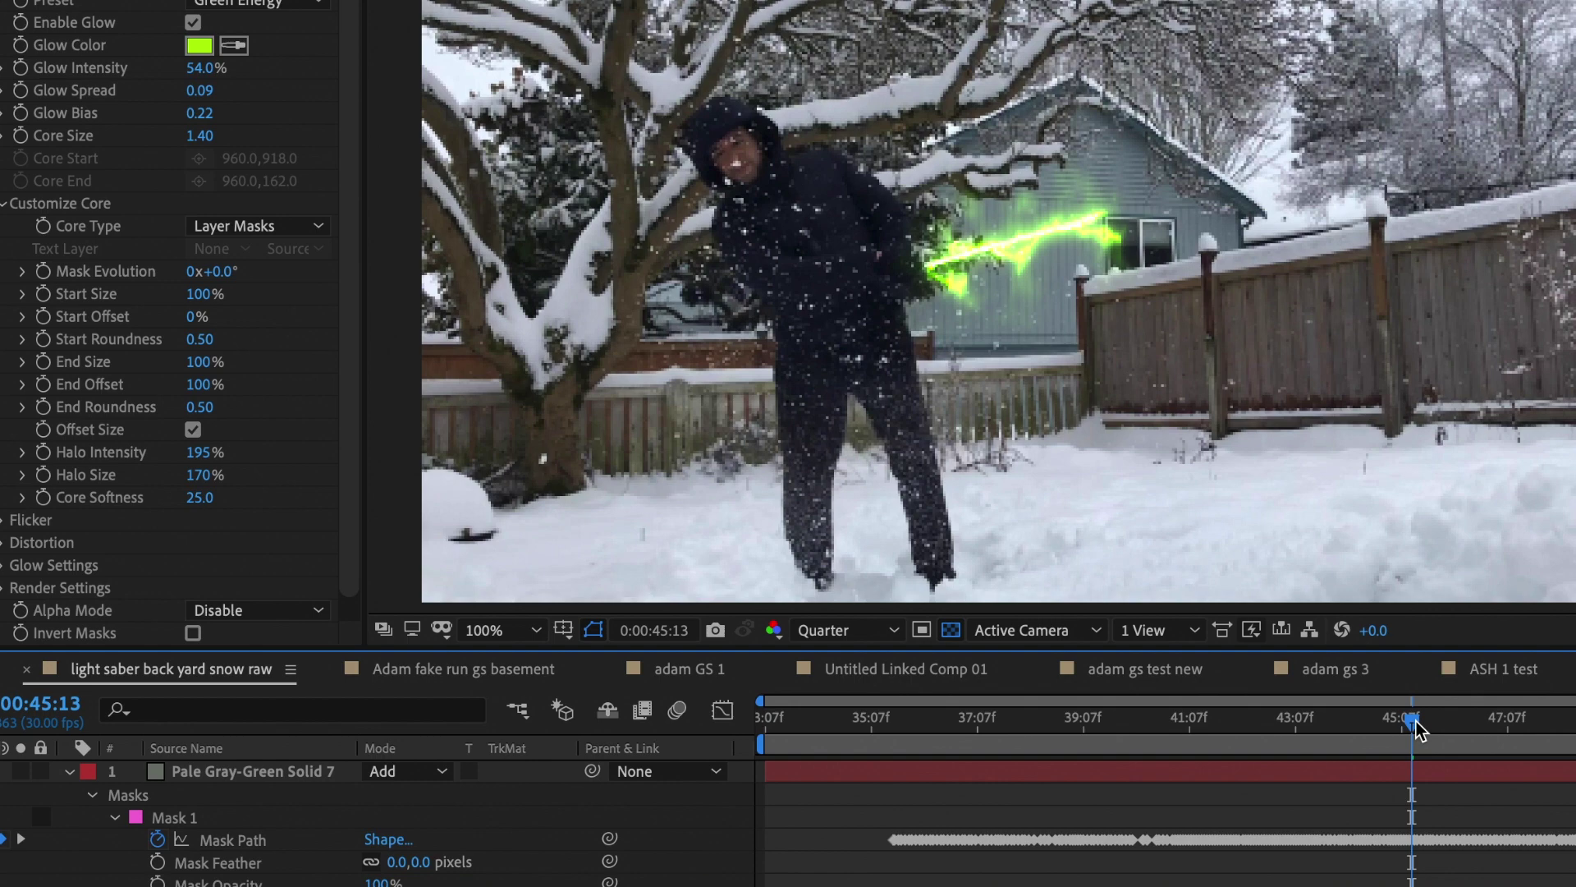
{"action": "left_click_drag", "start_coordinate": [1383, 724], "coordinate": [1354, 727]}
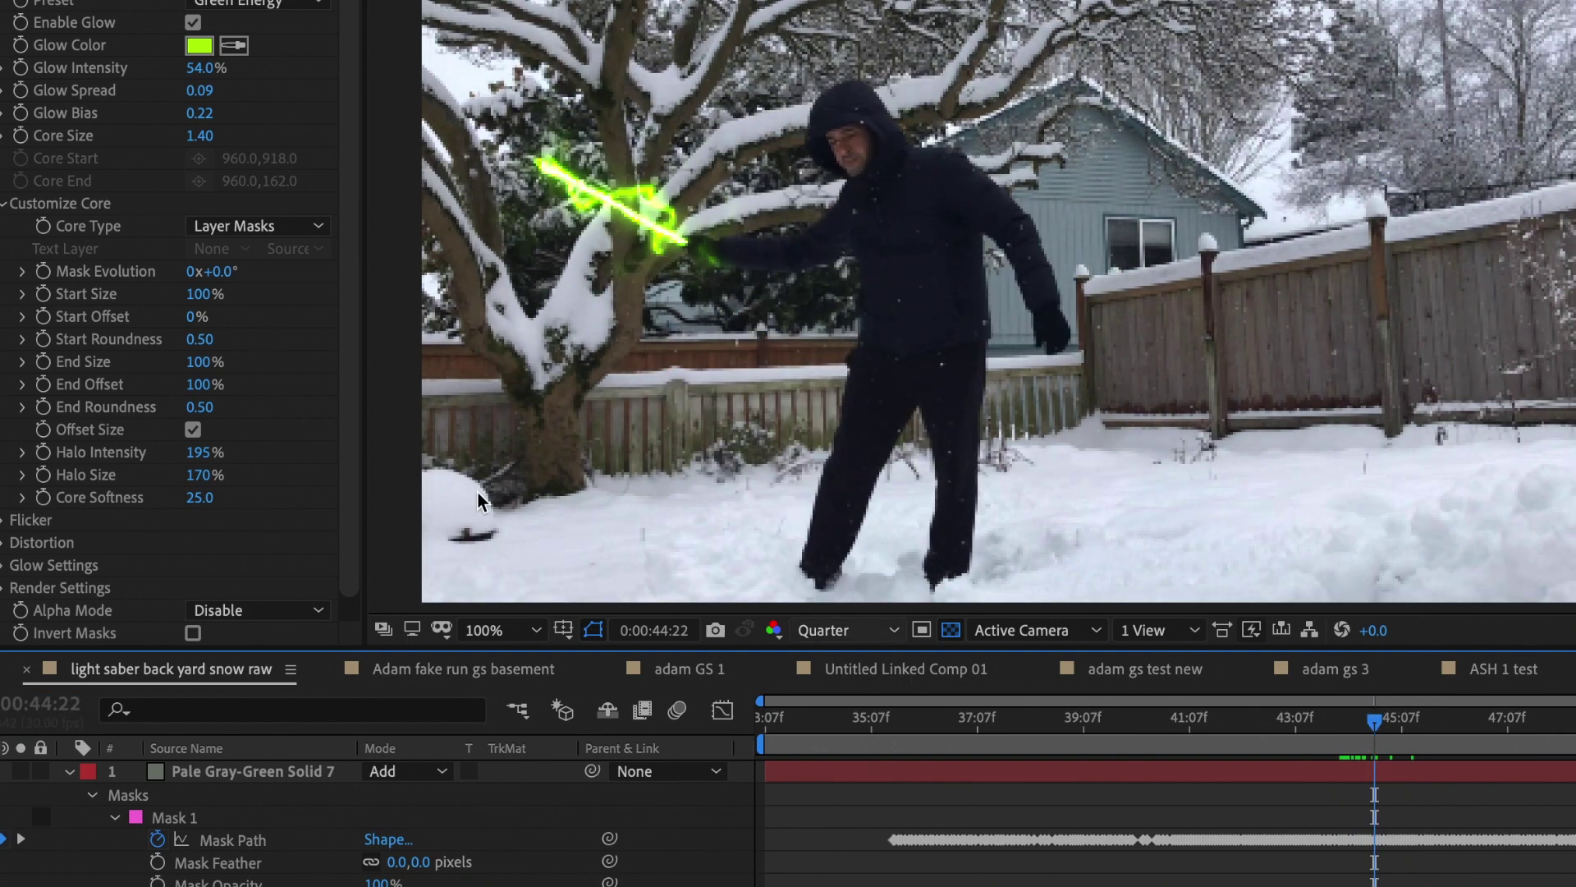
{"action": "left_click", "coordinate": [221, 4]}
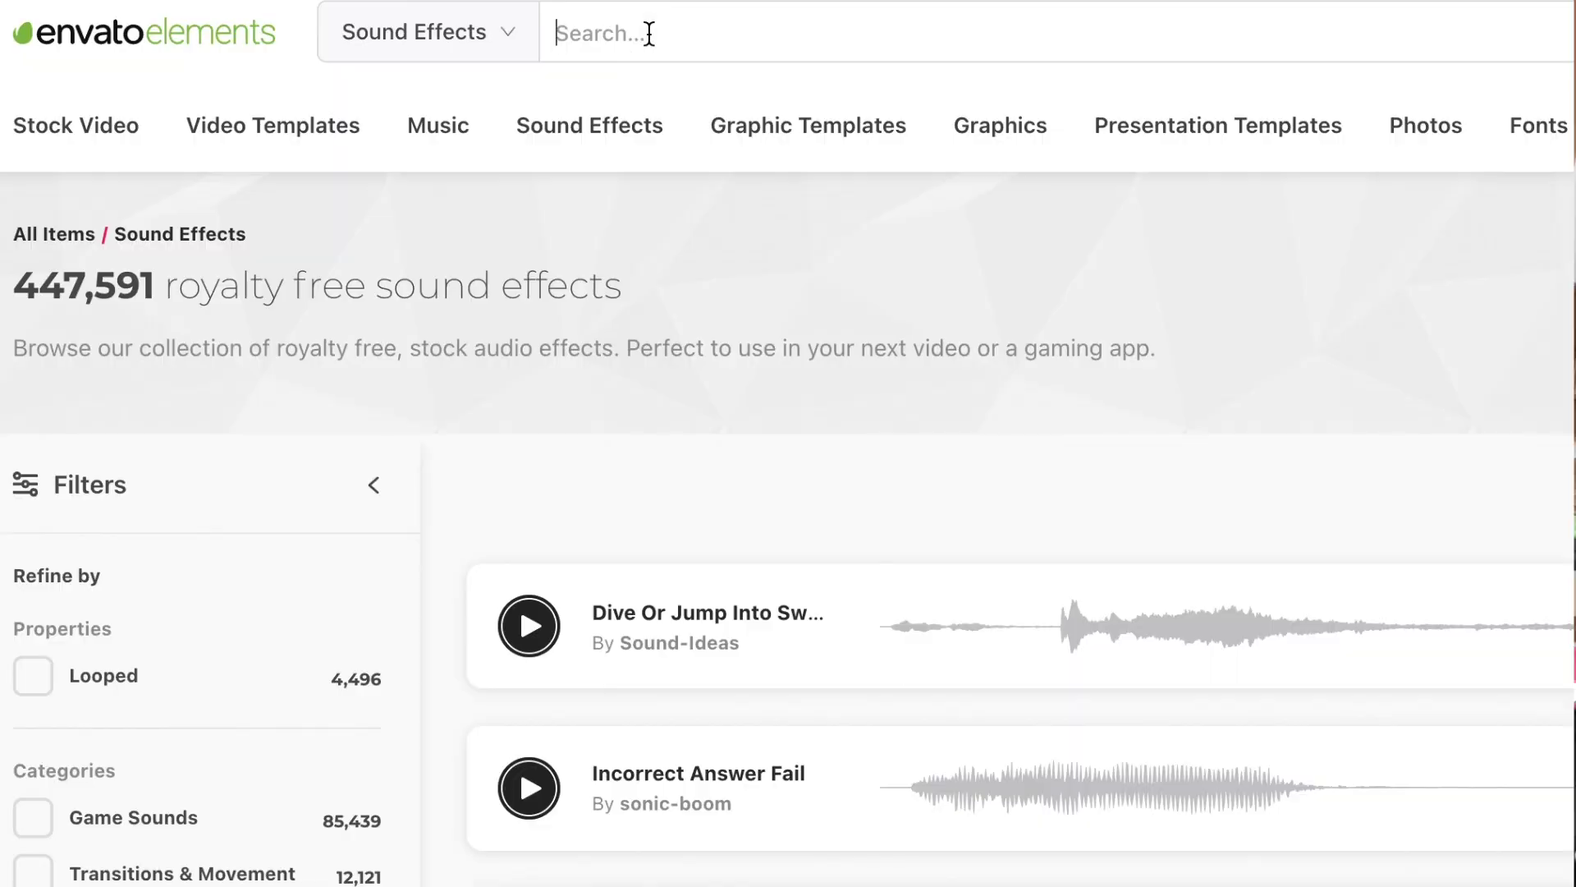
Search Envato Elements for 'footsteps in snow' and preview the Snow Footsteps clip.
{"action": "type", "text": "otstep"}
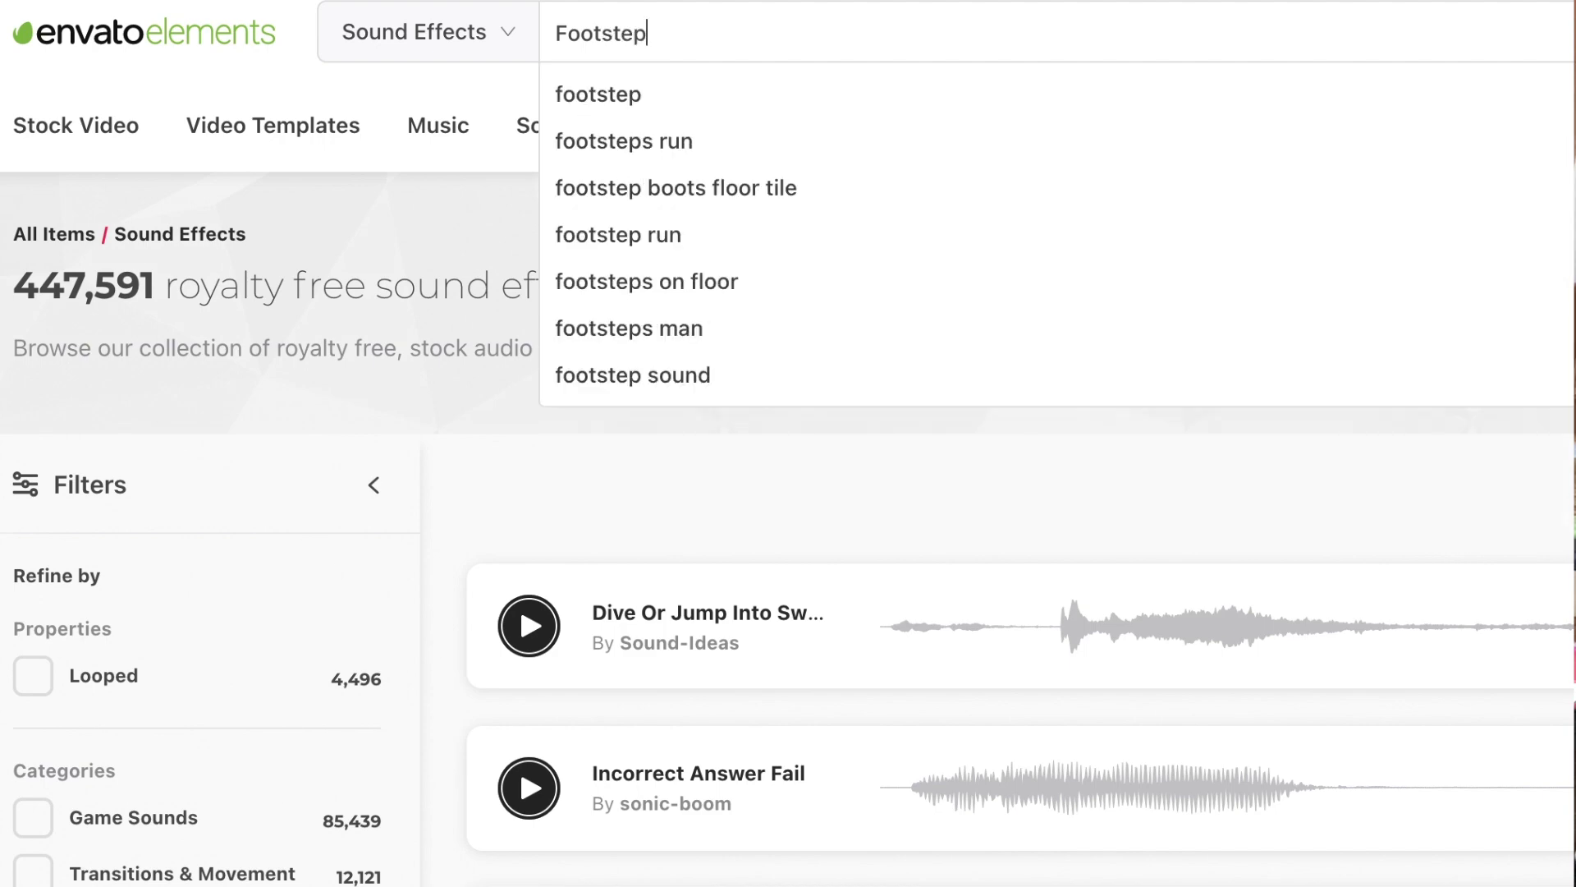
{"action": "type", "text": "s in snow"}
{"action": "key", "text": "Return"}
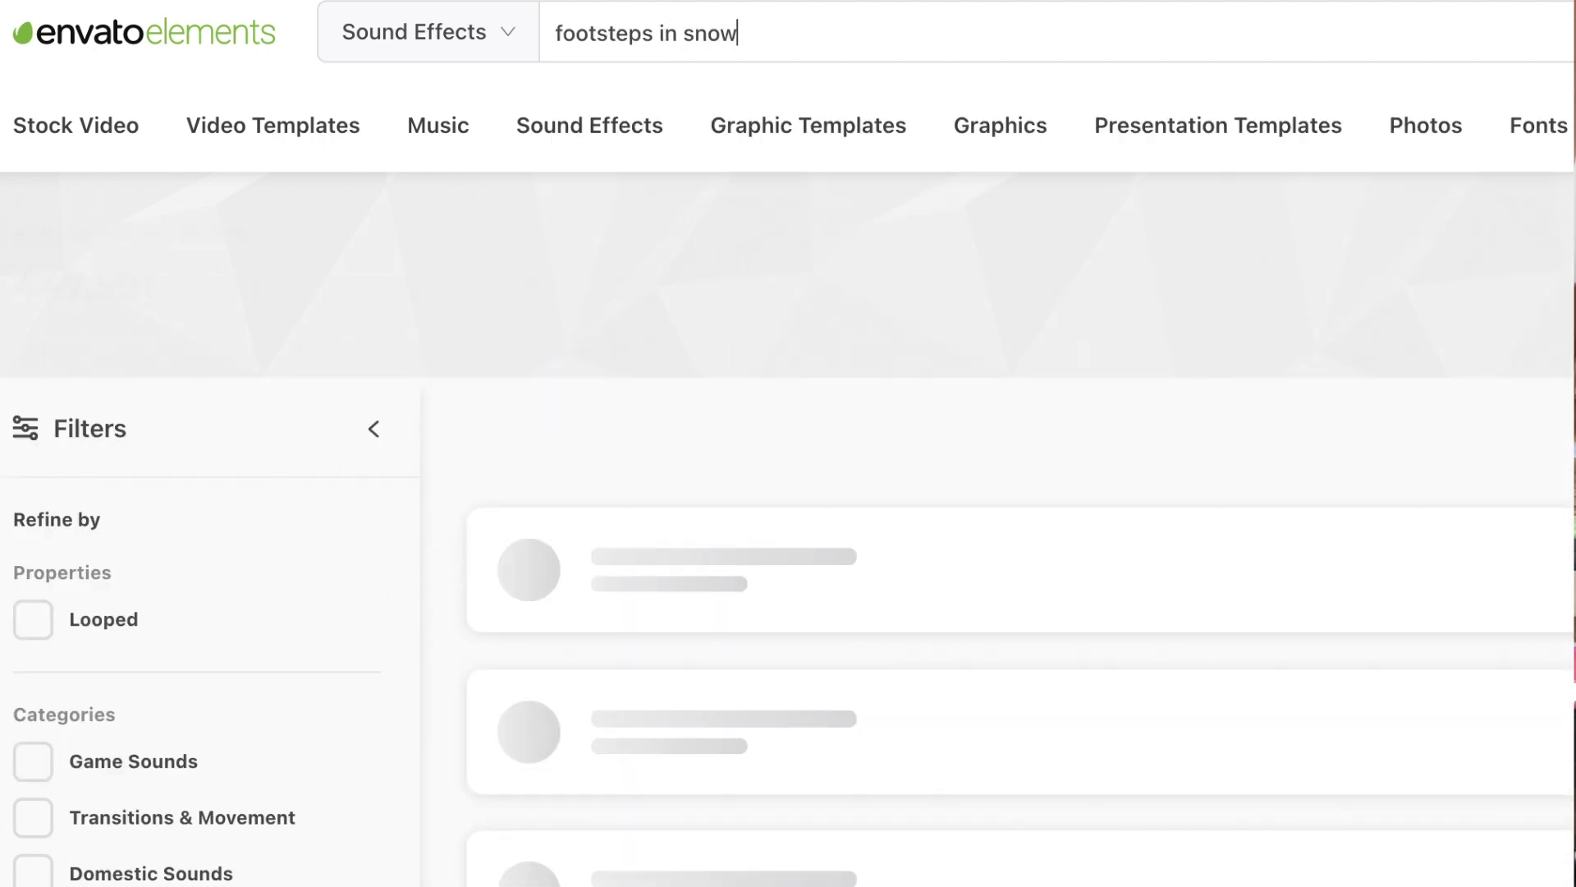
{"action": "scroll", "coordinate": [932, 586], "scroll_direction": "down", "scroll_amount": 7}
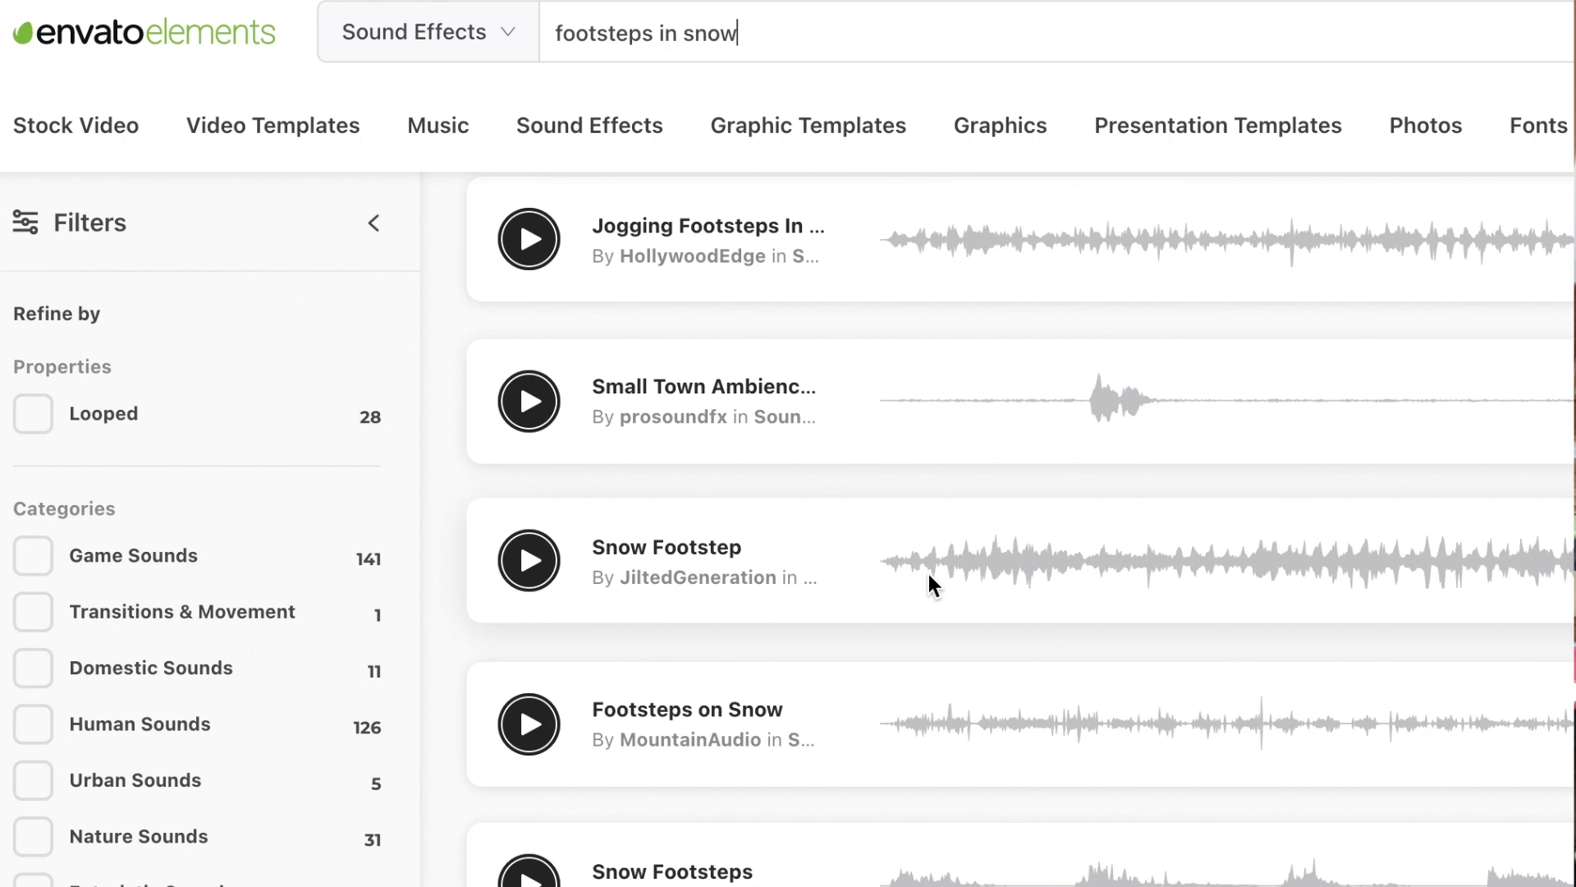
{"action": "scroll", "coordinate": [928, 574], "scroll_direction": "down", "scroll_amount": 2}
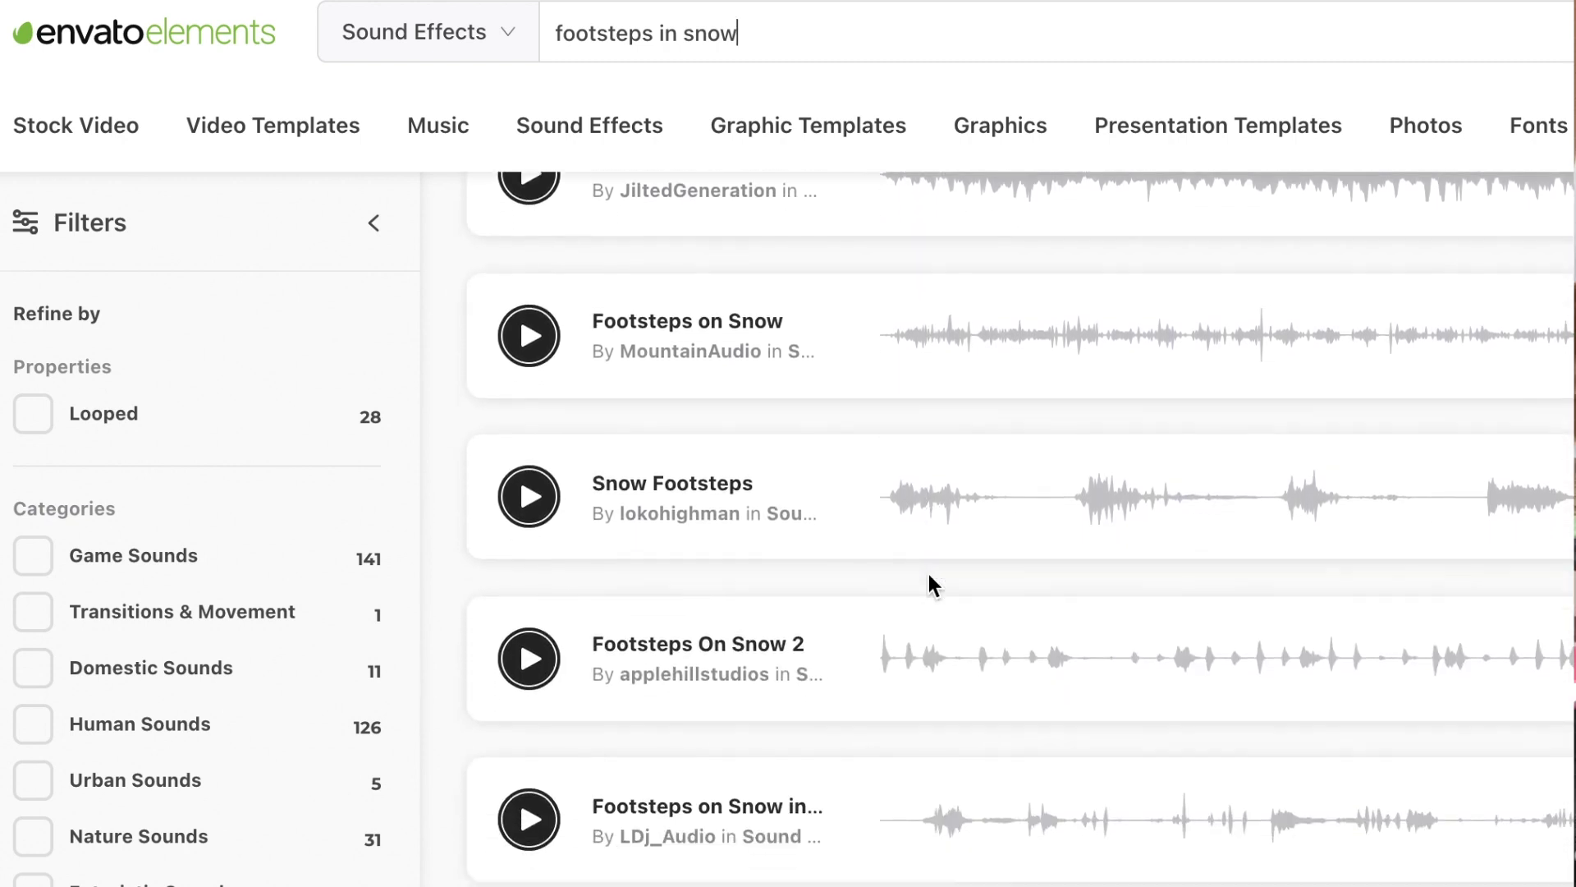
{"action": "left_click", "coordinate": [545, 509]}
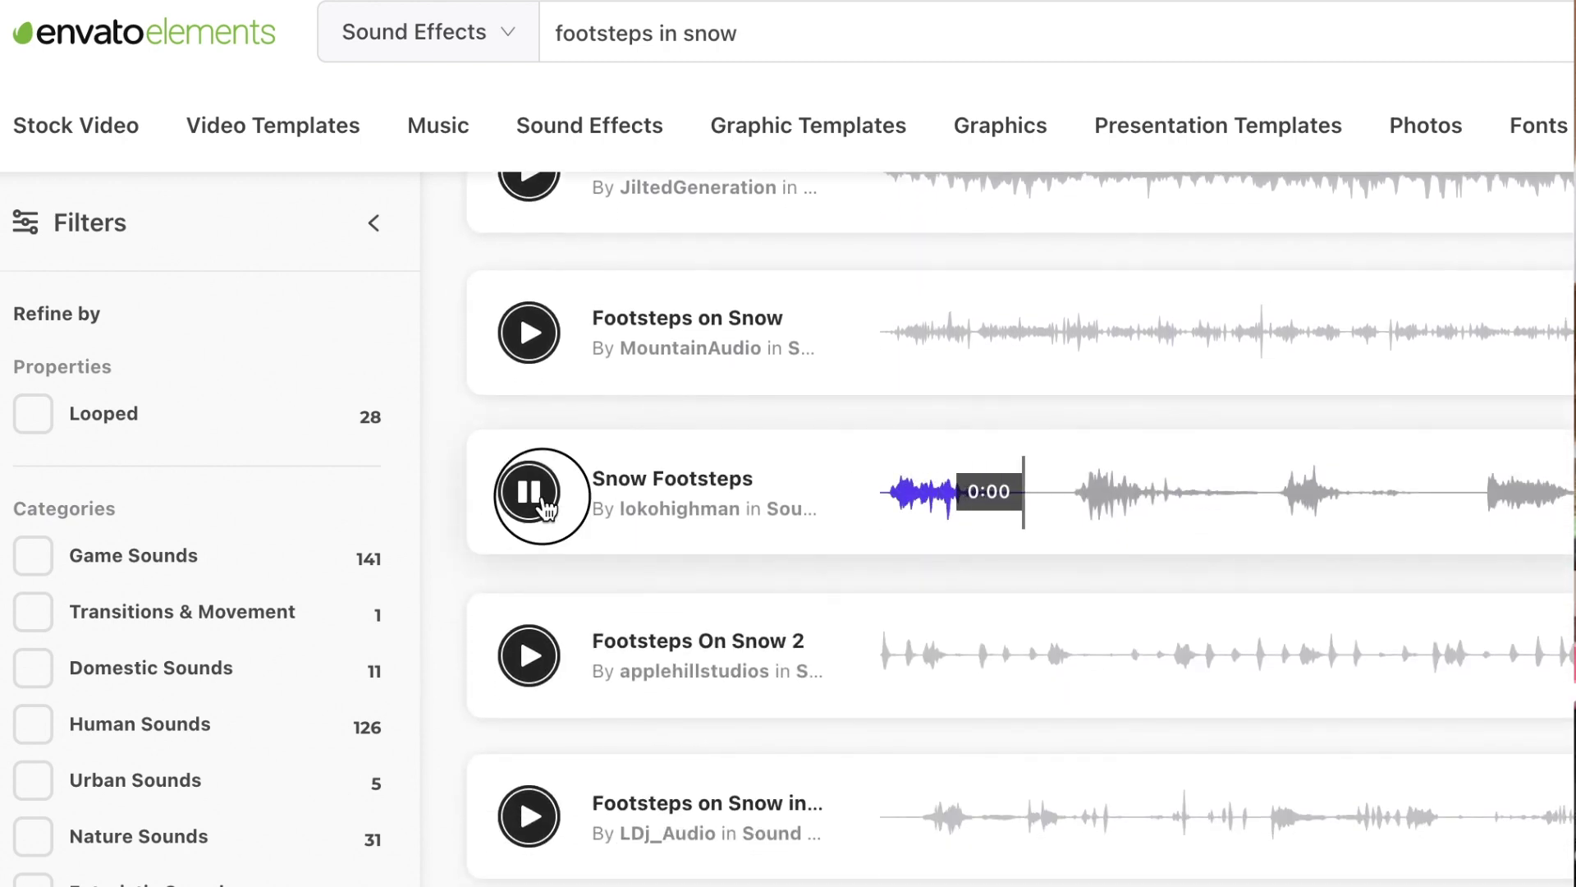